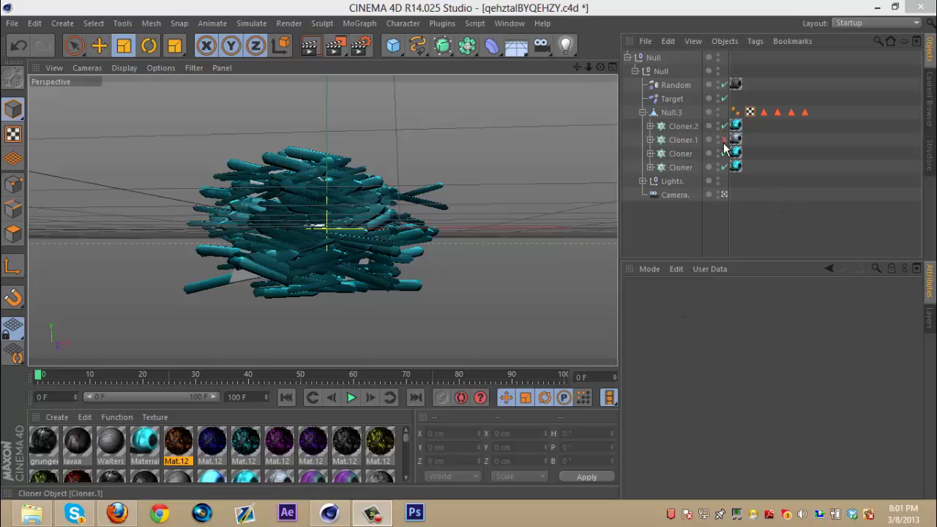
- Enable the Cloner.1 object so its clones show in the scene
{"action": "left_click", "coordinate": [725, 140]}
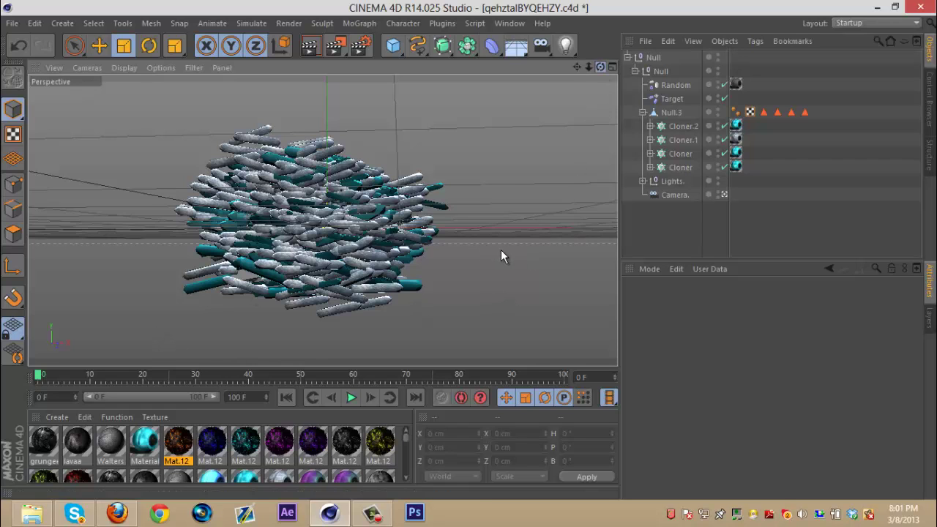
{"action": "left_click_drag", "start_coordinate": [501, 250], "coordinate": [471, 251]}
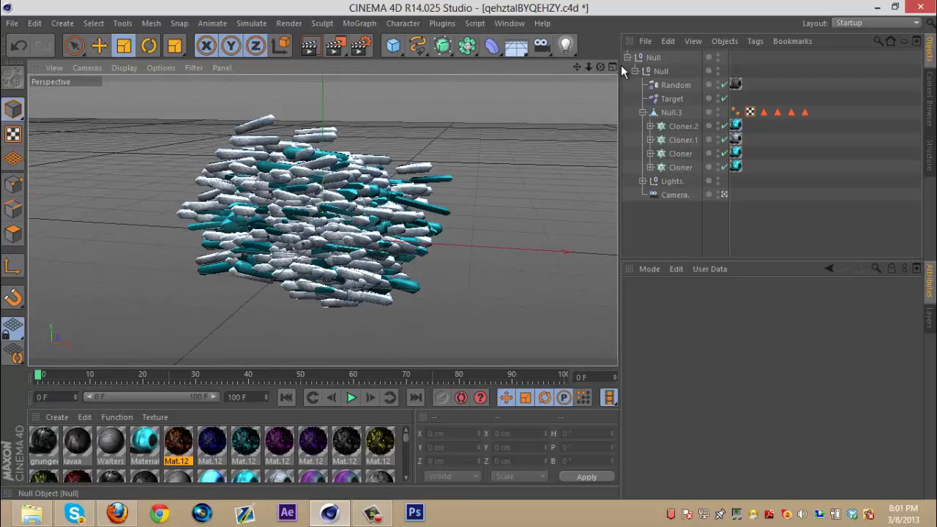
- View the Admiral image from the New Portfolio folder on the desktop, then return to the 3D scene
{"action": "left_click", "coordinate": [32, 513]}
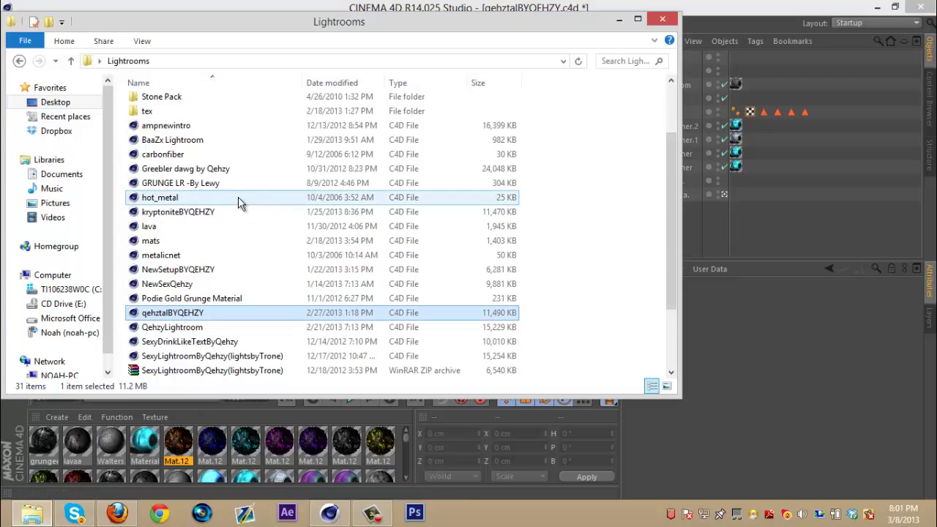
{"action": "left_click", "coordinate": [49, 100]}
{"action": "double_click", "coordinate": [362, 176]}
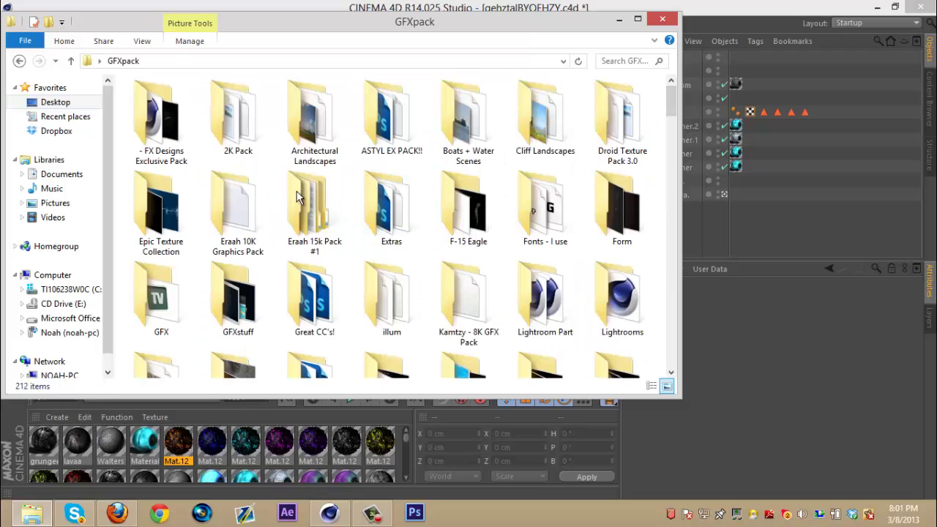
{"action": "left_click", "coordinate": [55, 101]}
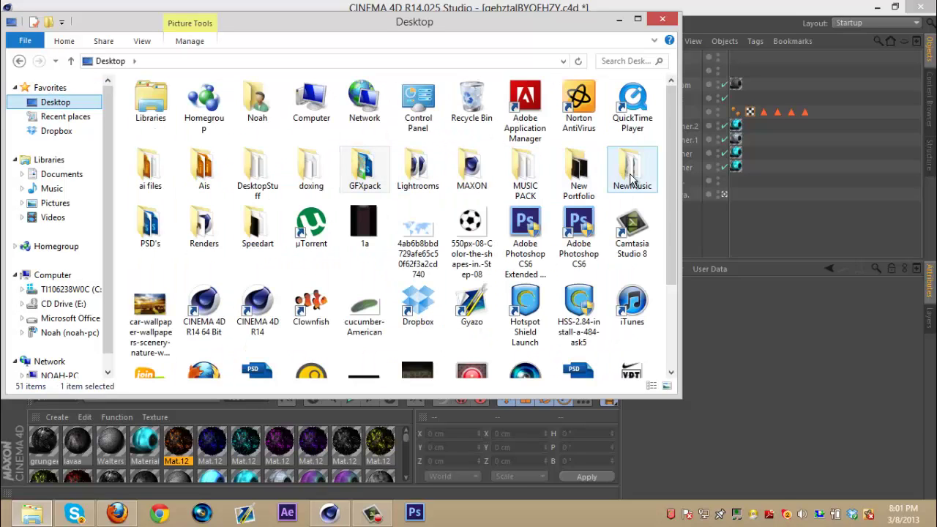
{"action": "left_click", "coordinate": [632, 168]}
{"action": "double_click", "coordinate": [578, 172]}
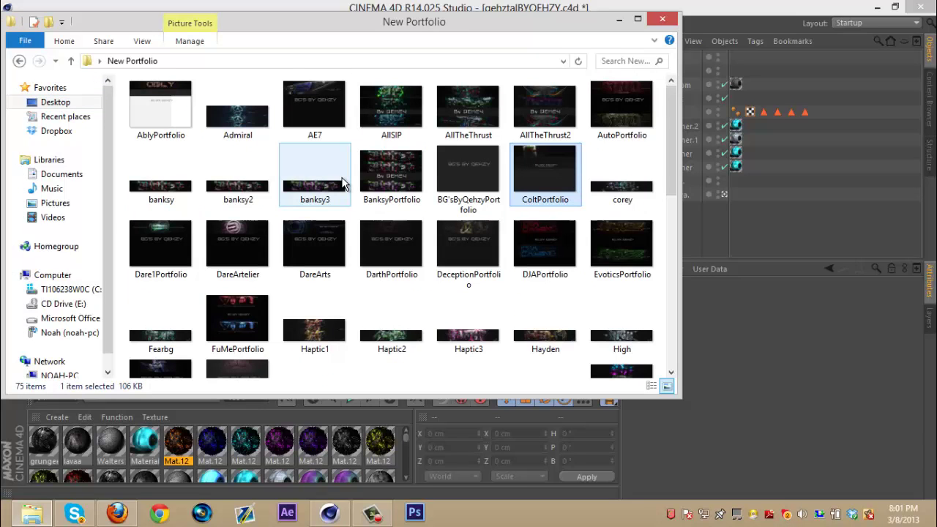
{"action": "double_click", "coordinate": [246, 132]}
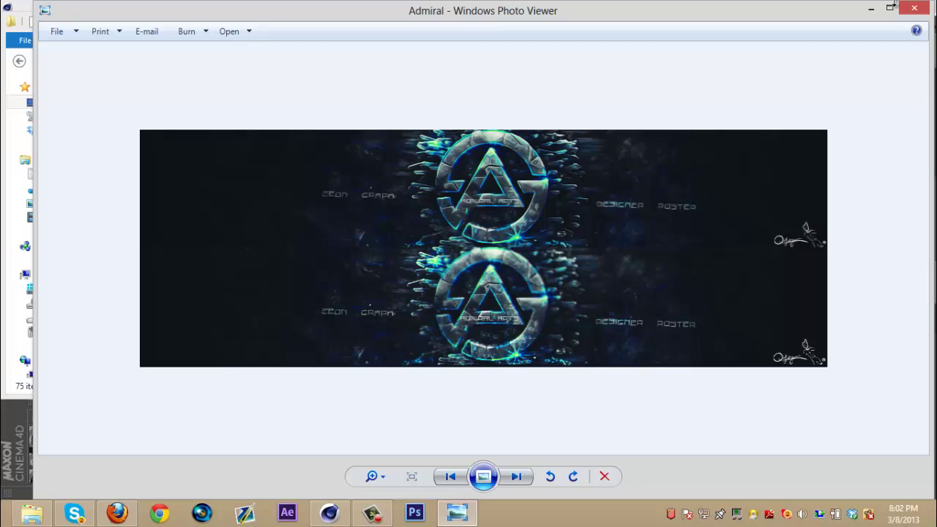
{"action": "left_click", "coordinate": [915, 10]}
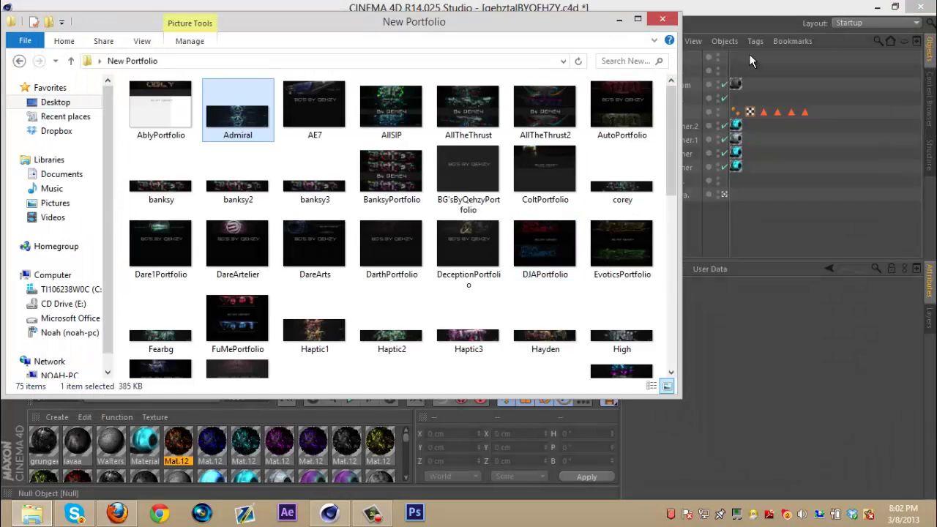
{"action": "left_click", "coordinate": [744, 6]}
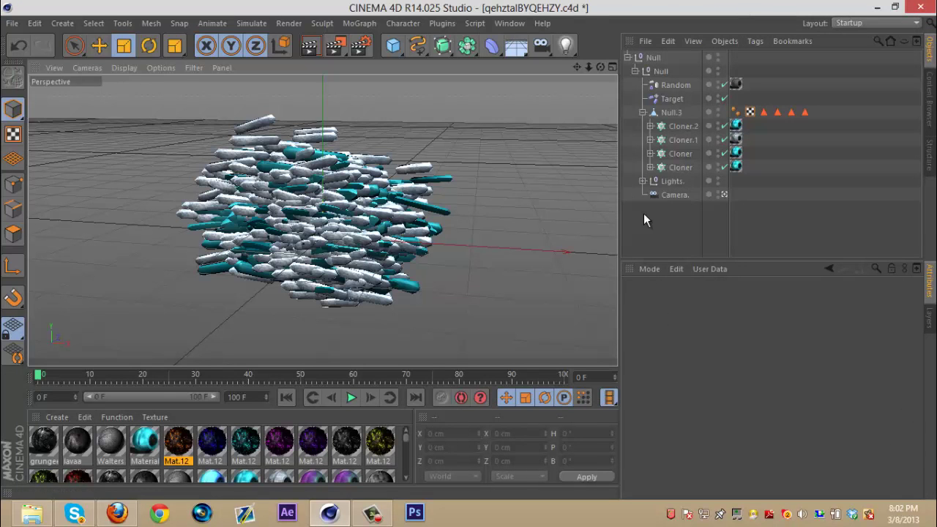
{"action": "left_click", "coordinate": [634, 70]}
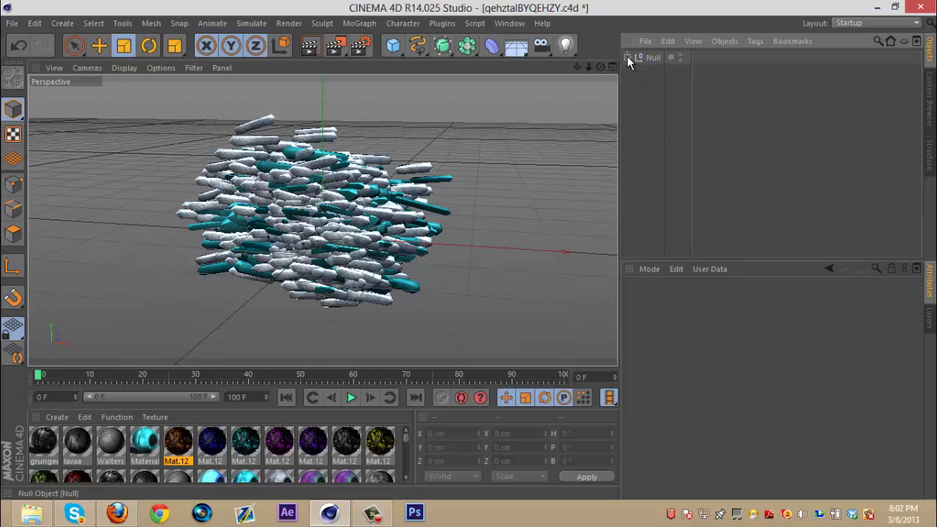
{"action": "left_click", "coordinate": [634, 71]}
{"action": "left_click_drag", "start_coordinate": [601, 67], "coordinate": [468, 247]}
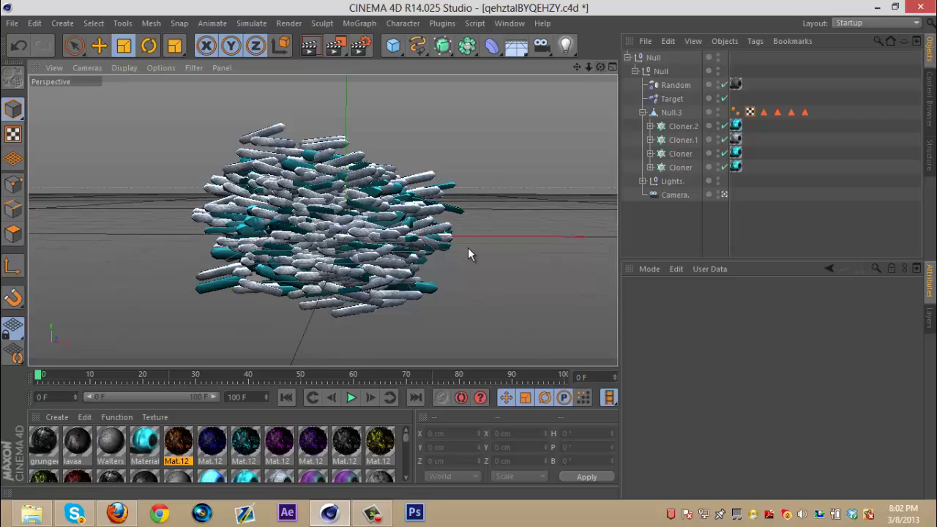
- Move the four cloners out of Null.3 into its parent null and delete the Null.3 logo object
{"action": "left_click", "coordinate": [681, 128]}
{"action": "left_click", "coordinate": [678, 167], "text": "shift"}
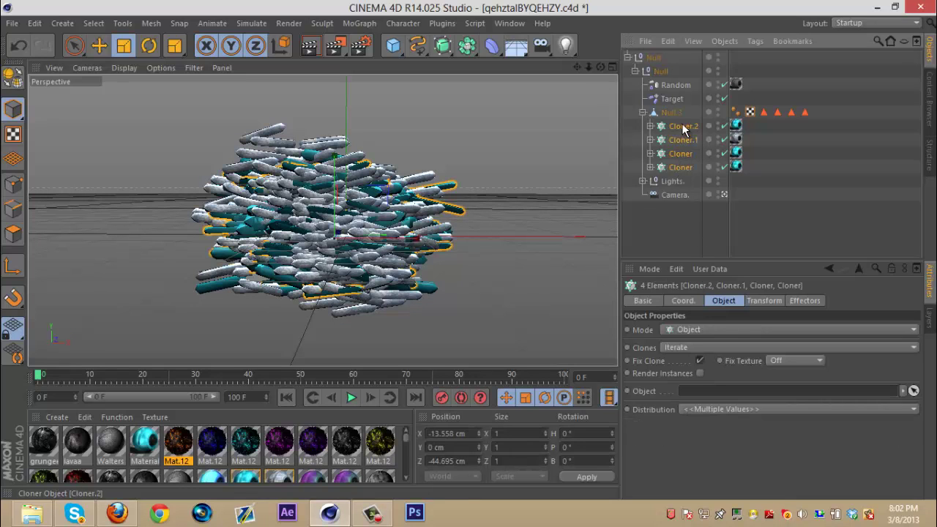
{"action": "left_click_drag", "start_coordinate": [682, 126], "coordinate": [679, 105]}
{"action": "left_click", "coordinate": [671, 167]}
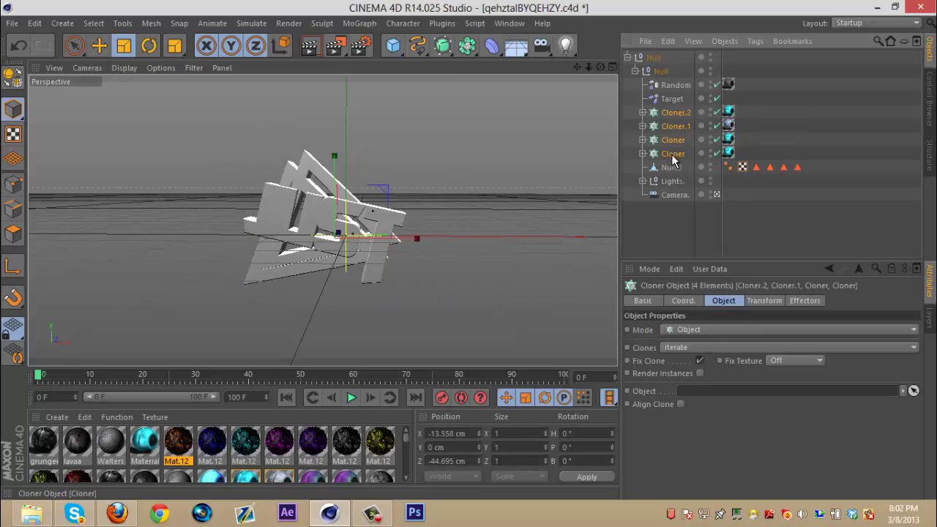
{"action": "key", "text": "Delete"}
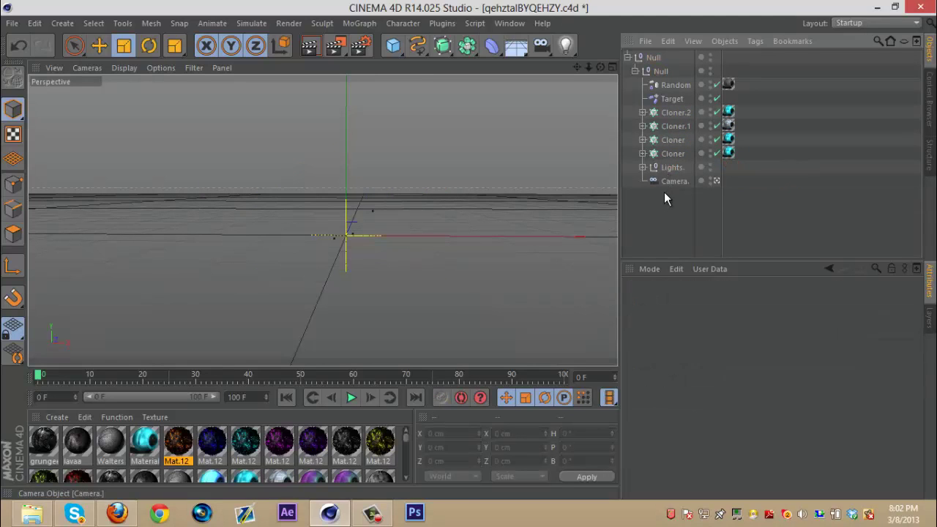
- Merge the Illustrator file Dare logo from the desktop's Ais folder into the scene
{"action": "left_click_drag", "start_coordinate": [470, 250], "coordinate": [469, 250]}
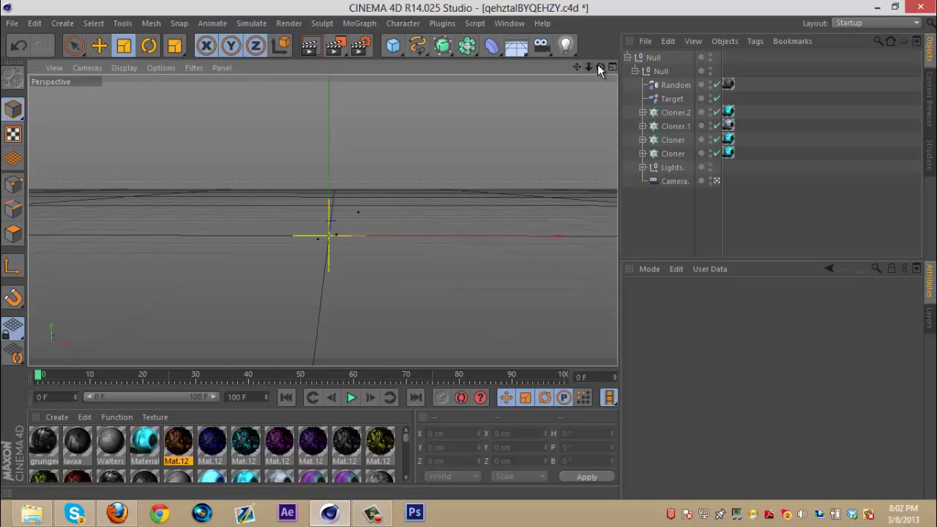
{"action": "left_click_drag", "start_coordinate": [597, 64], "coordinate": [469, 250]}
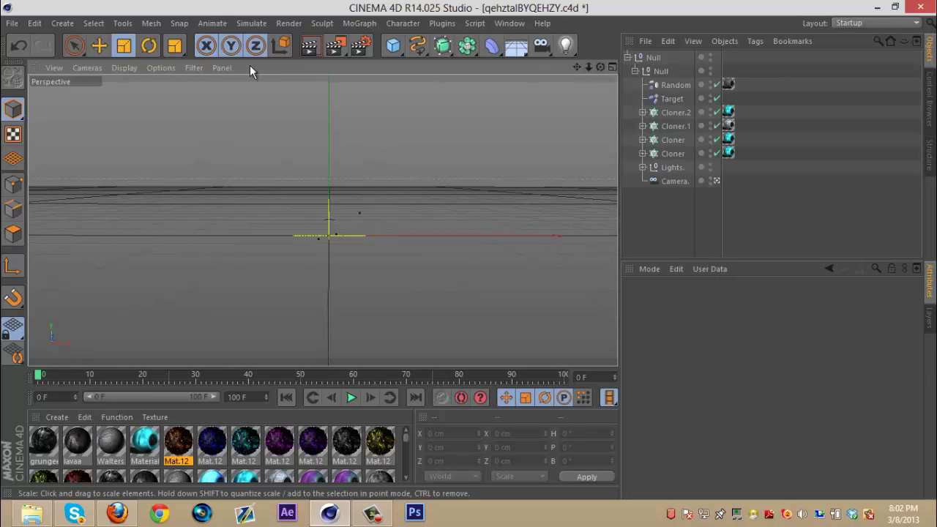
{"action": "left_click", "coordinate": [12, 23]}
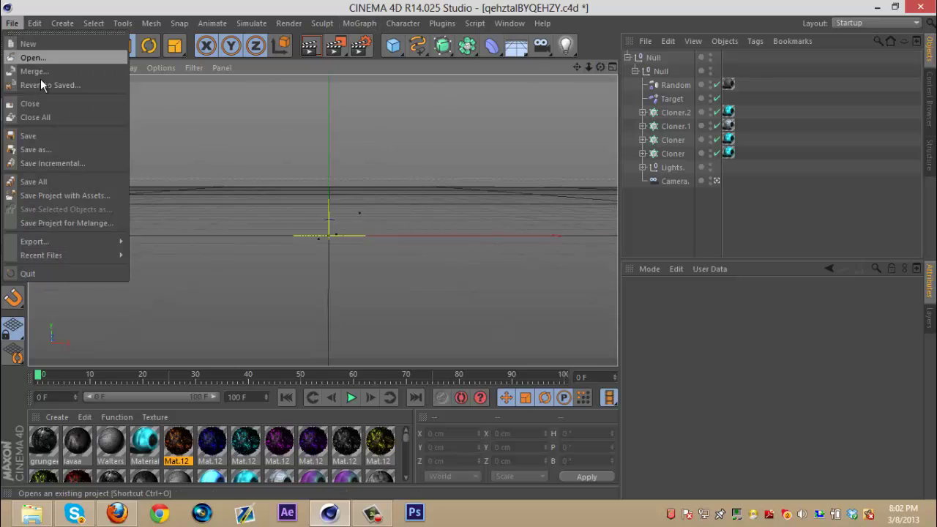
{"action": "left_click", "coordinate": [41, 72]}
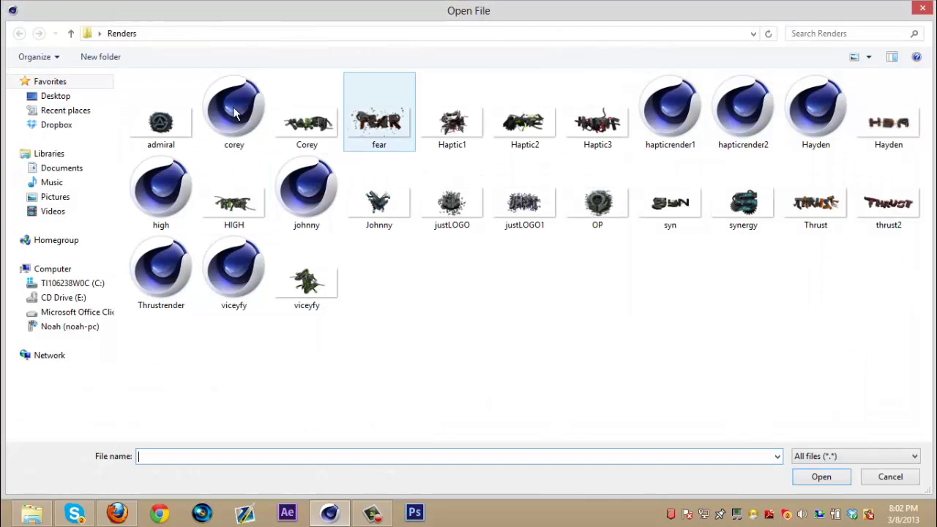
{"action": "left_click", "coordinate": [47, 96]}
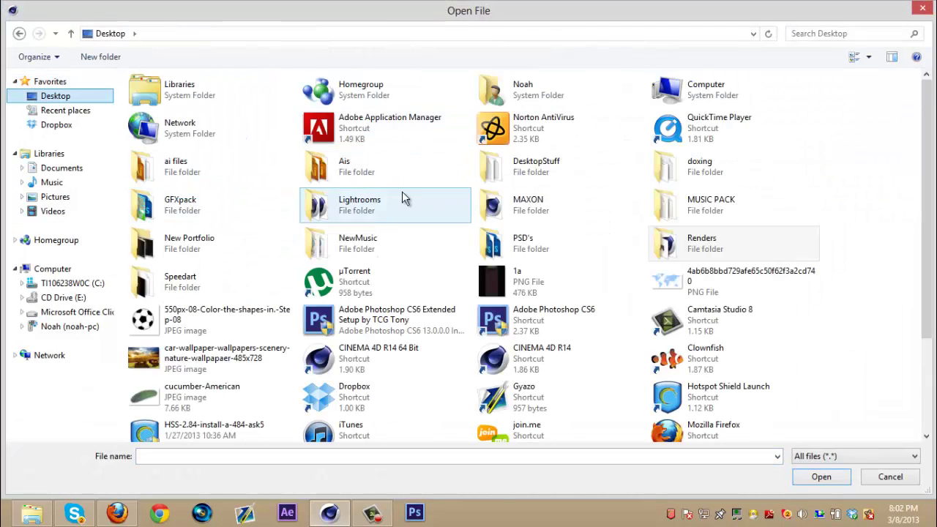
{"action": "double_click", "coordinate": [349, 172]}
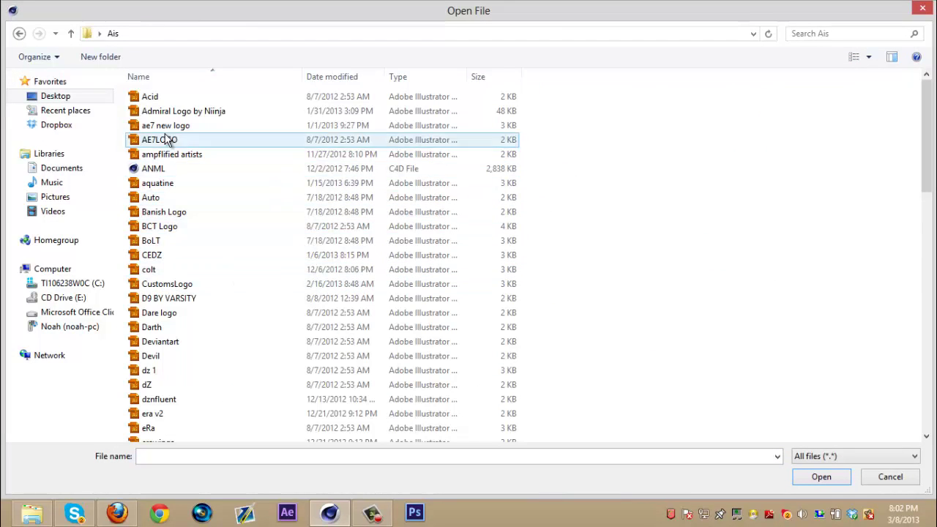
{"action": "scroll", "coordinate": [170, 242], "scroll_direction": "down", "scroll_amount": 1}
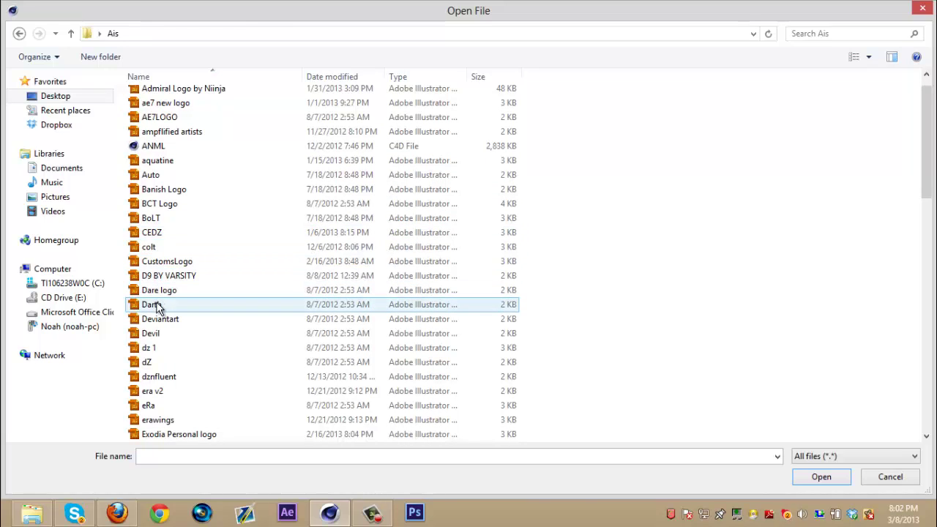
{"action": "left_click", "coordinate": [156, 306]}
{"action": "scroll", "coordinate": [156, 309], "scroll_direction": "up", "scroll_amount": 1}
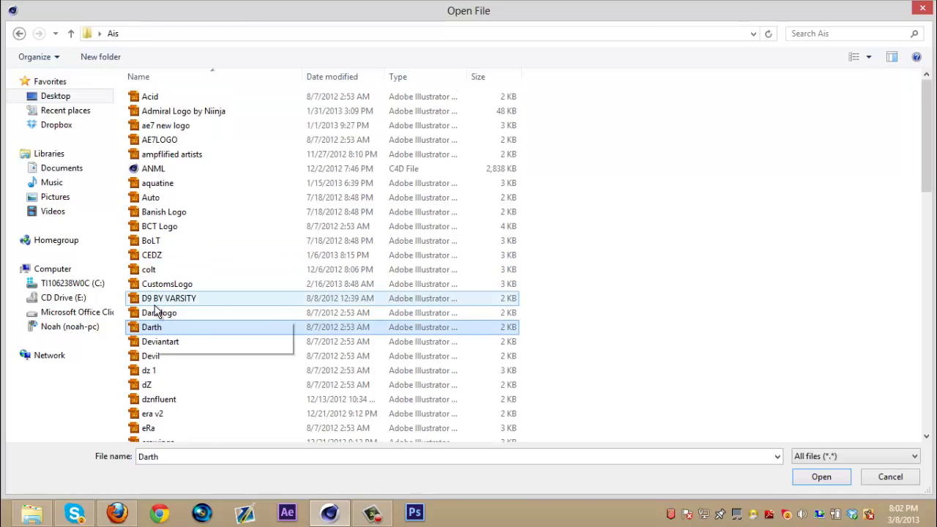
{"action": "left_click", "coordinate": [154, 313]}
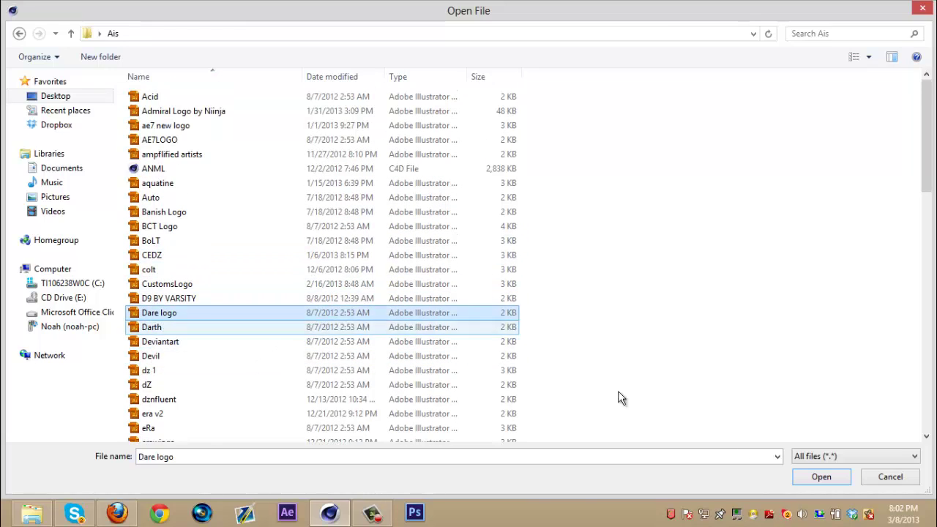
{"action": "left_click", "coordinate": [820, 476]}
{"action": "left_click", "coordinate": [634, 487]}
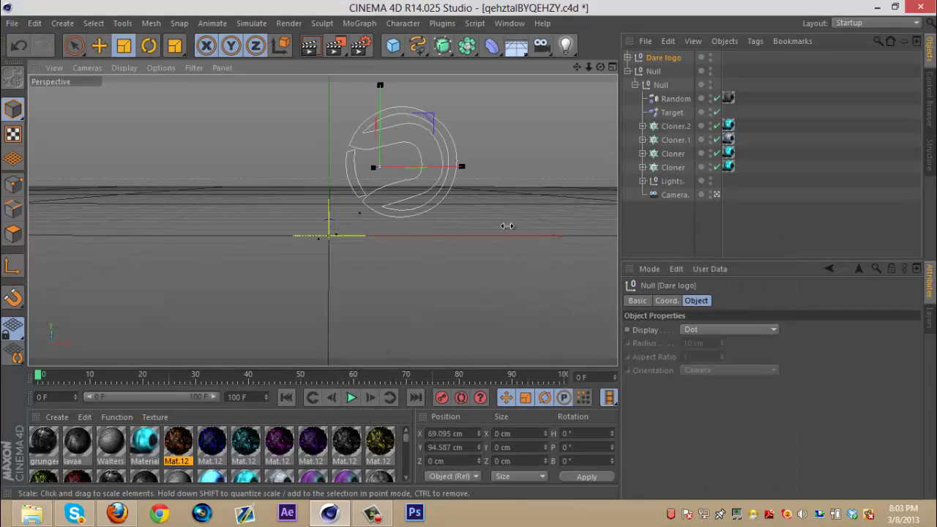
- Select the Dare logo null with its children and combine them into one spline with Connect Objects + Delete
{"action": "right_click", "coordinate": [668, 64]}
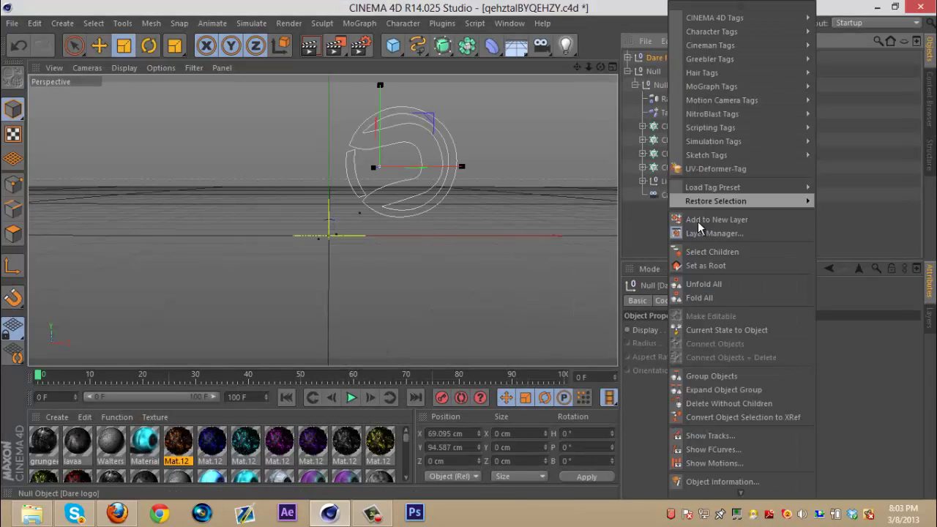
{"action": "left_click", "coordinate": [712, 250]}
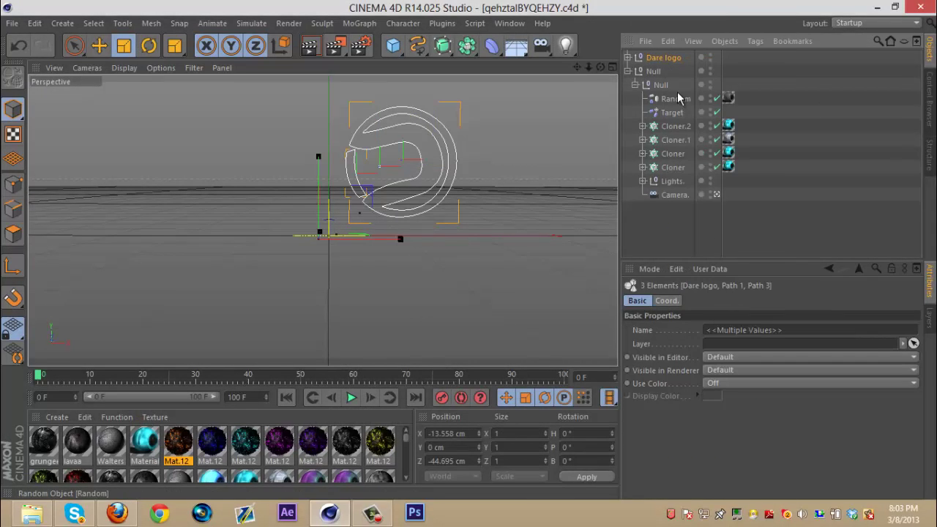
{"action": "right_click", "coordinate": [661, 59]}
{"action": "left_click", "coordinate": [720, 347]}
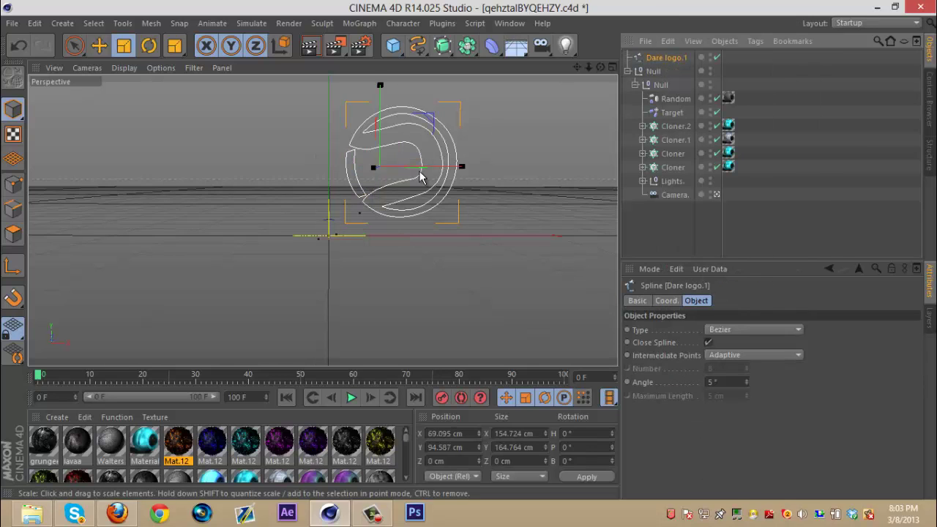
- Move the logo spline to about X -27 cm, Y 7 cm and scale it up to about 185 by 196 cm
{"action": "left_click", "coordinate": [100, 47]}
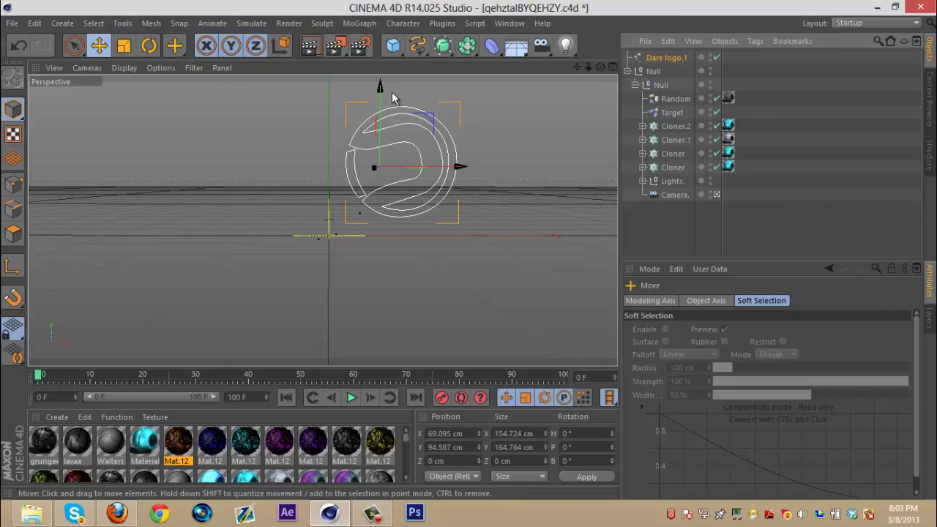
{"action": "left_click_drag", "start_coordinate": [386, 158], "coordinate": [388, 227]}
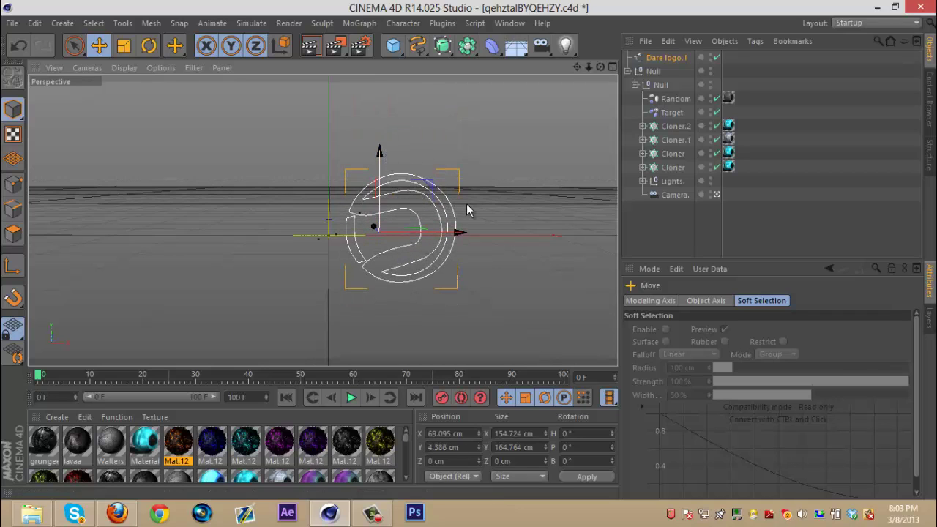
{"action": "left_click_drag", "start_coordinate": [463, 236], "coordinate": [391, 234]}
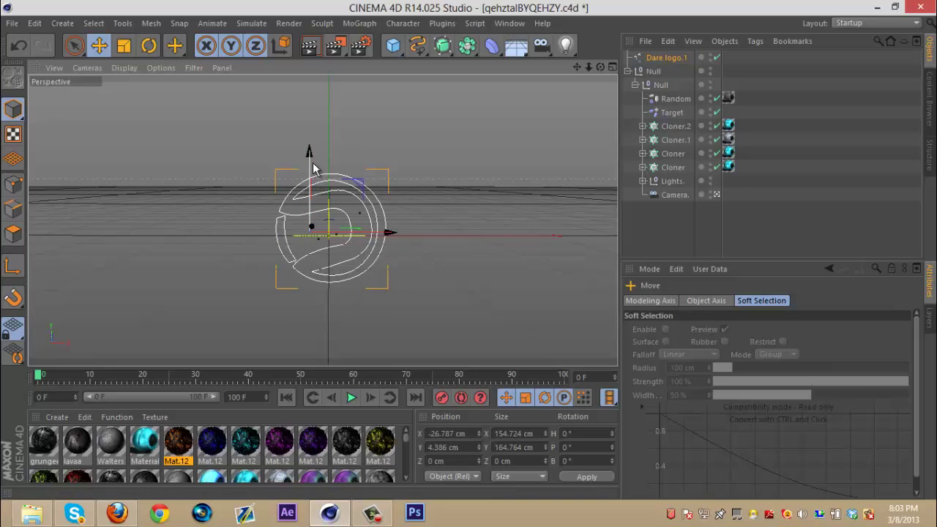
{"action": "left_click_drag", "start_coordinate": [311, 157], "coordinate": [310, 146]}
{"action": "key", "text": "t"}
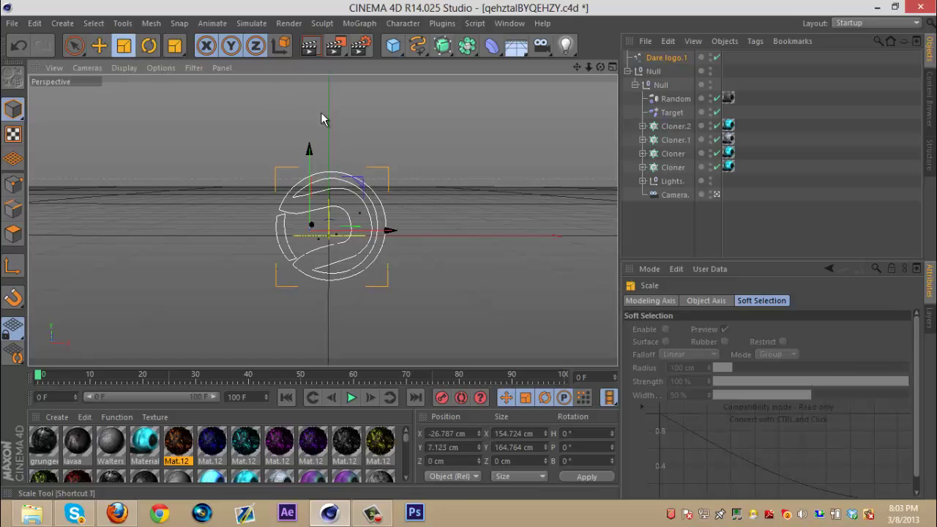
{"action": "left_click_drag", "start_coordinate": [359, 184], "coordinate": [387, 107]}
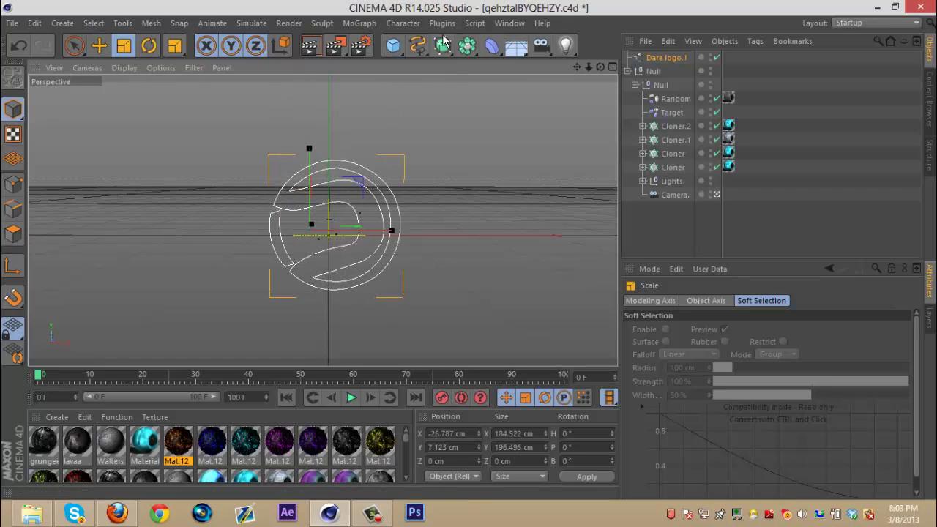
- Add an Extrude NURBS object and make the Dare logo.1 spline its child
{"action": "left_click_drag", "start_coordinate": [442, 47], "coordinate": [563, 64]}
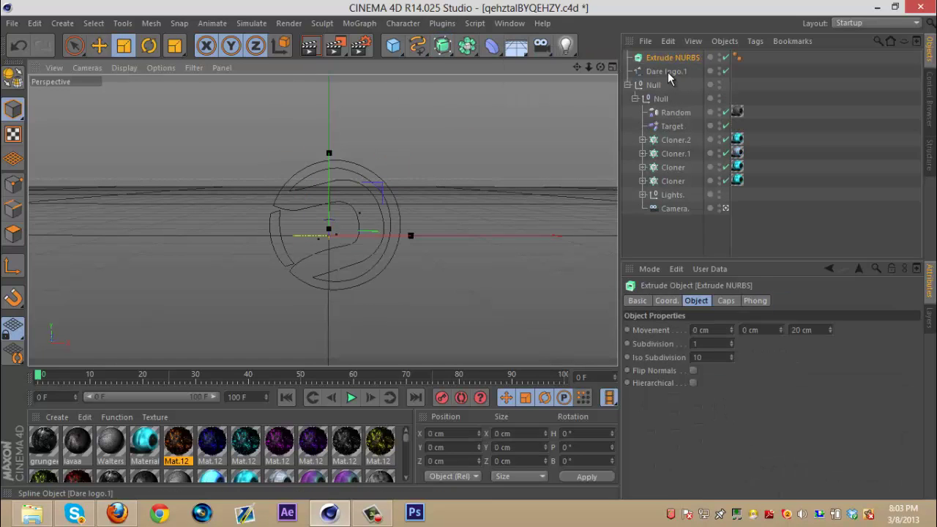
{"action": "mouse_move", "coordinate": [666, 72]}
{"action": "left_mouse_down"}
{"action": "mouse_move", "coordinate": [677, 64]}
{"action": "mouse_move", "coordinate": [670, 60]}
{"action": "left_mouse_up"}
{"action": "left_click", "coordinate": [628, 58]}
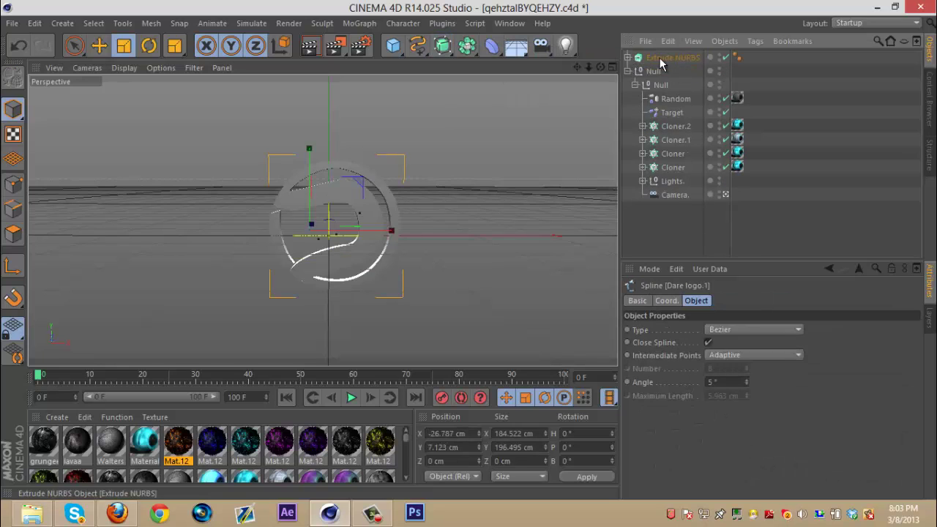
- Set the Extrude NURBS object's Z movement to 80 cm
{"action": "left_click", "coordinate": [662, 59]}
{"action": "left_click", "coordinate": [809, 330]}
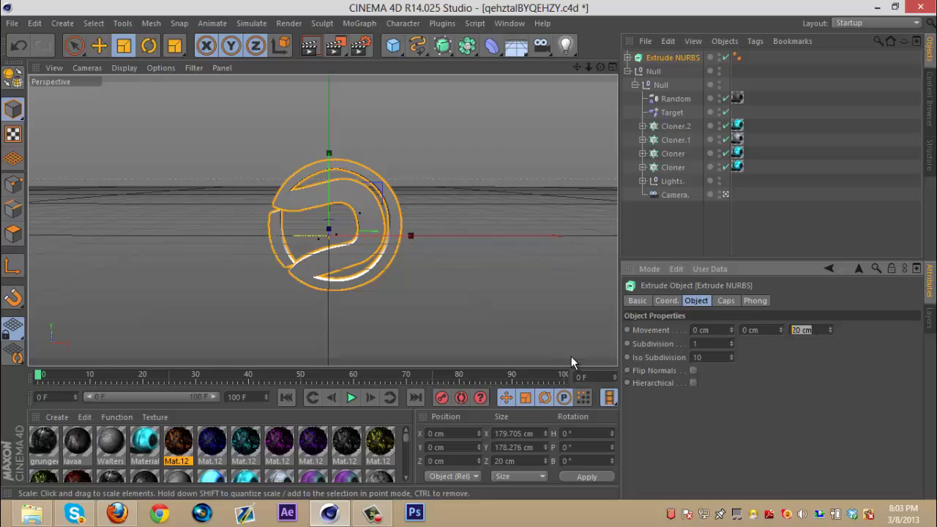
{"action": "type", "text": "80"}
{"action": "key", "text": "Return"}
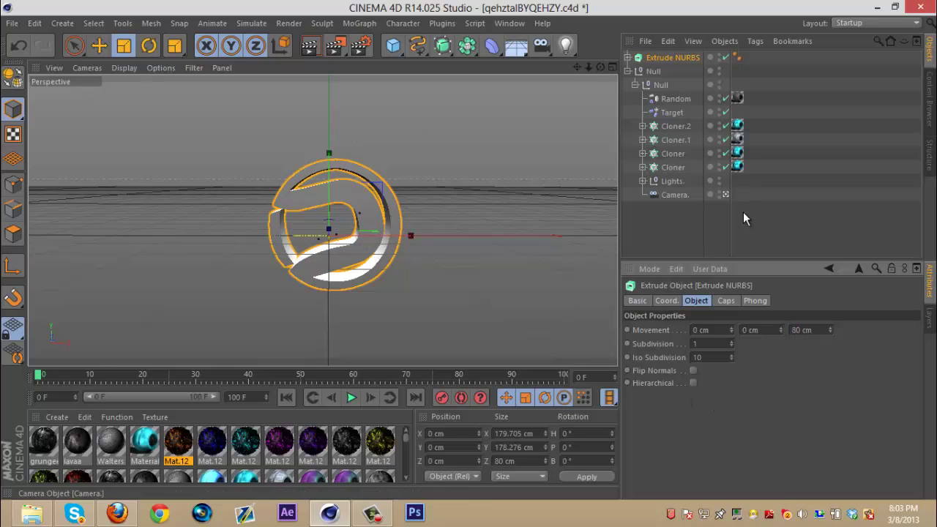
- Apply Fillet Caps to the start and end of the logo extrusion, both with a 1 cm radius
{"action": "left_click", "coordinate": [721, 303]}
{"action": "left_click_drag", "start_coordinate": [722, 327], "coordinate": [723, 382]}
{"action": "left_click_drag", "start_coordinate": [715, 370], "coordinate": [719, 426]}
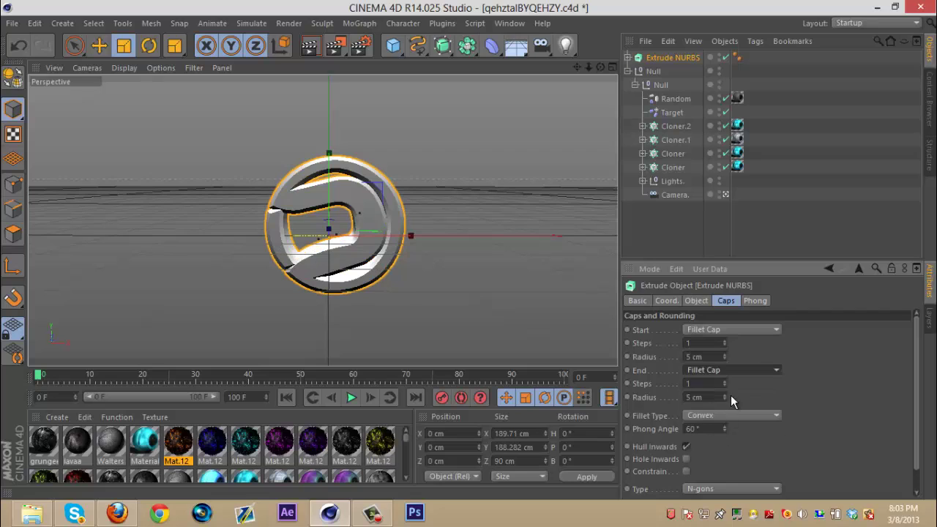
{"action": "left_click", "coordinate": [725, 400]}
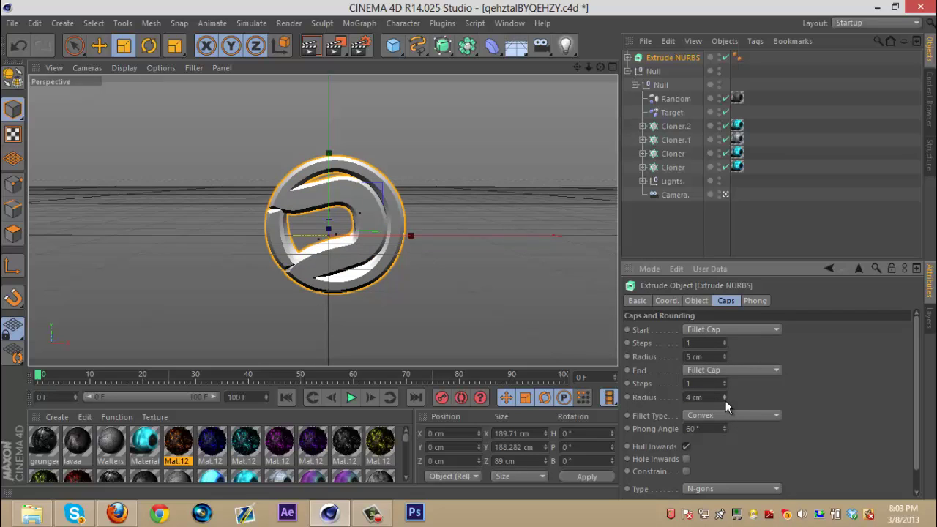
{"action": "left_click", "coordinate": [725, 401]}
{"action": "left_click", "coordinate": [726, 401]}
{"action": "left_click", "coordinate": [726, 401]}
{"action": "left_click", "coordinate": [725, 360]}
{"action": "left_click", "coordinate": [725, 360]}
{"action": "left_click", "coordinate": [725, 361]}
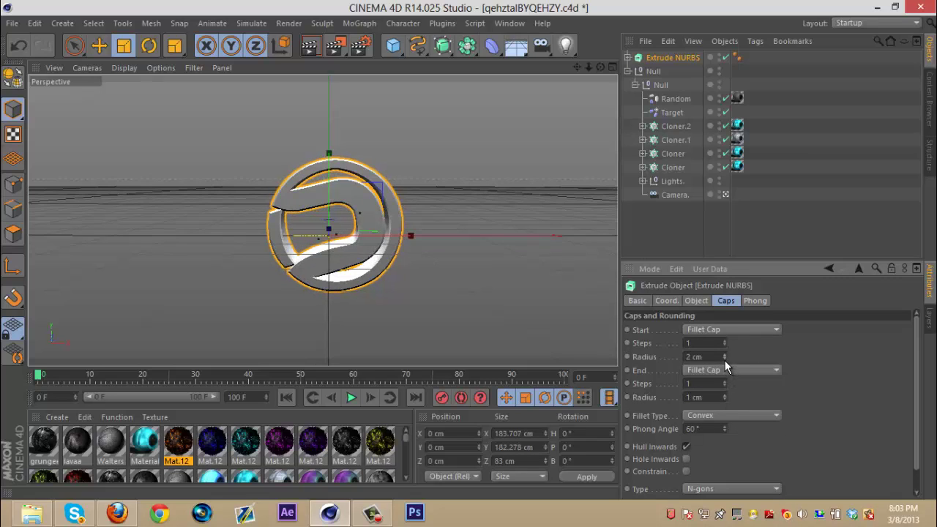
{"action": "left_click", "coordinate": [725, 359]}
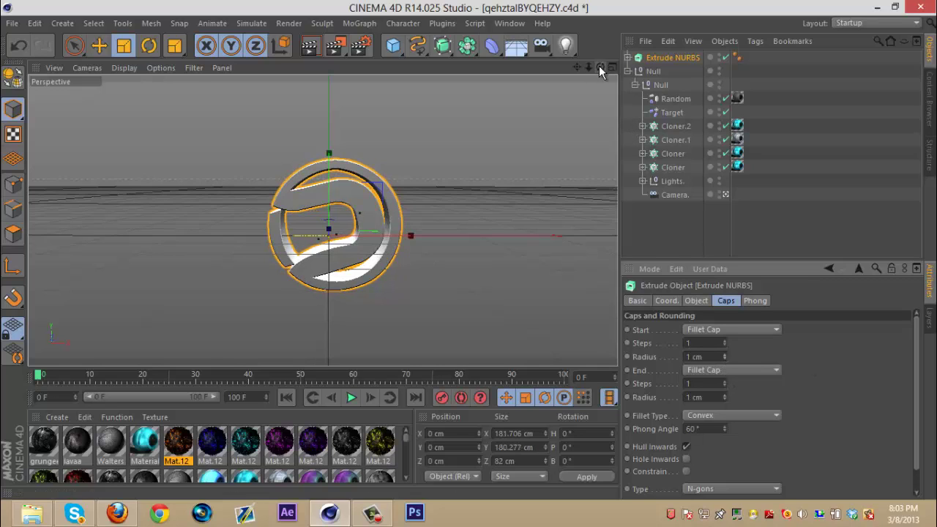
{"action": "left_click_drag", "start_coordinate": [601, 70], "coordinate": [469, 250]}
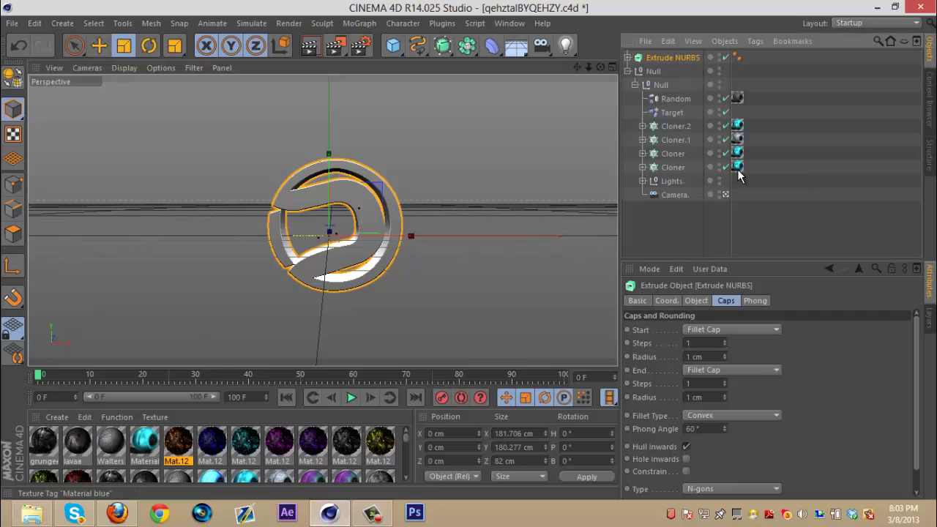
- Duplicate the Extrude NURBS logo and disable the copy
{"action": "key", "text": "ctrl+c"}
{"action": "key", "text": "ctrl+v"}
{"action": "left_click", "coordinate": [731, 58]}
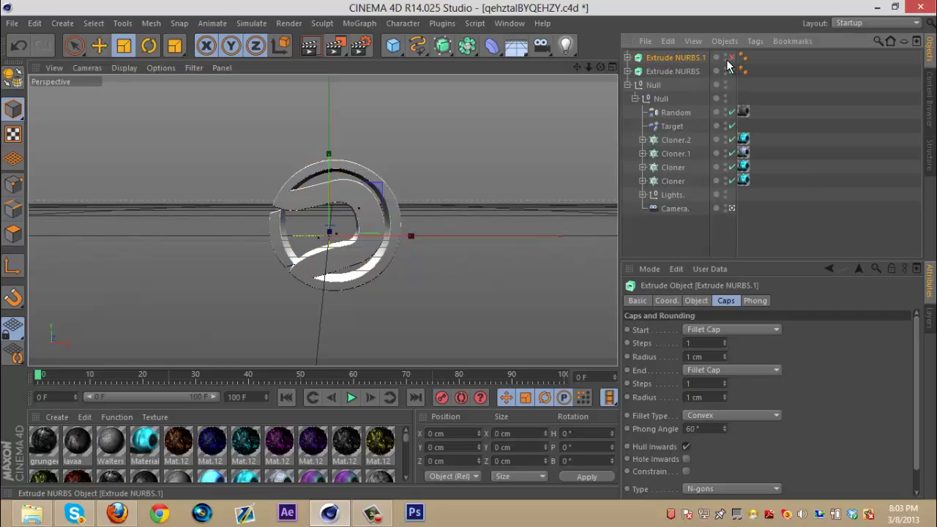
- Select the original Extrude NURBS with its children and make it editable
{"action": "left_click", "coordinate": [679, 73]}
{"action": "right_click", "coordinate": [678, 73]}
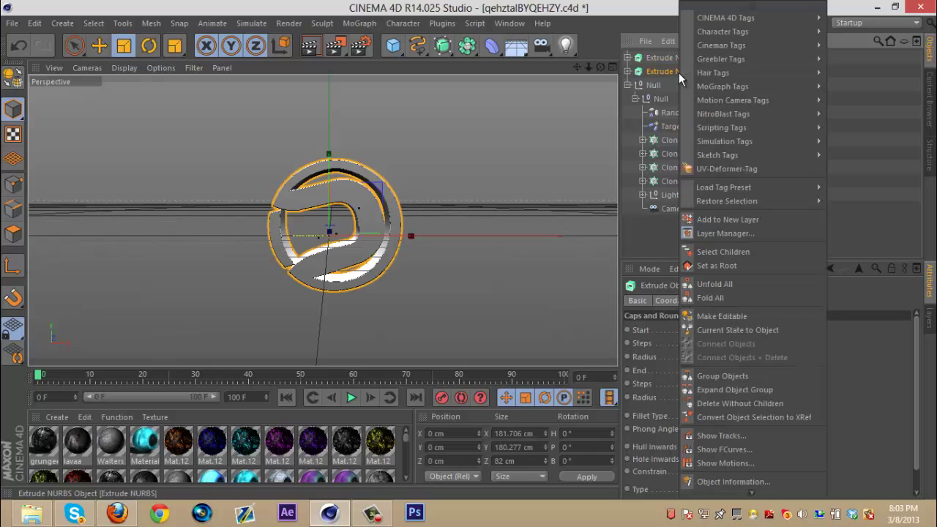
{"action": "left_click", "coordinate": [723, 251]}
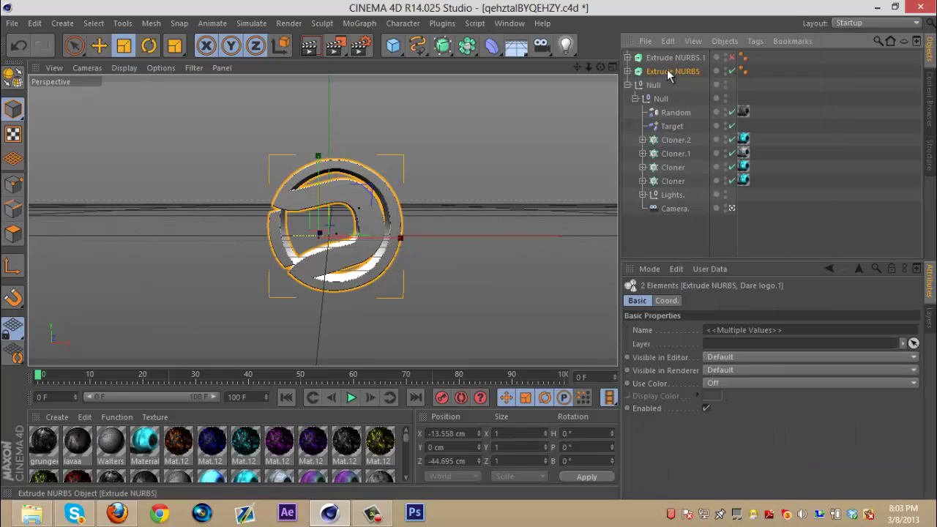
{"action": "right_click", "coordinate": [667, 69]}
{"action": "left_click", "coordinate": [715, 309]}
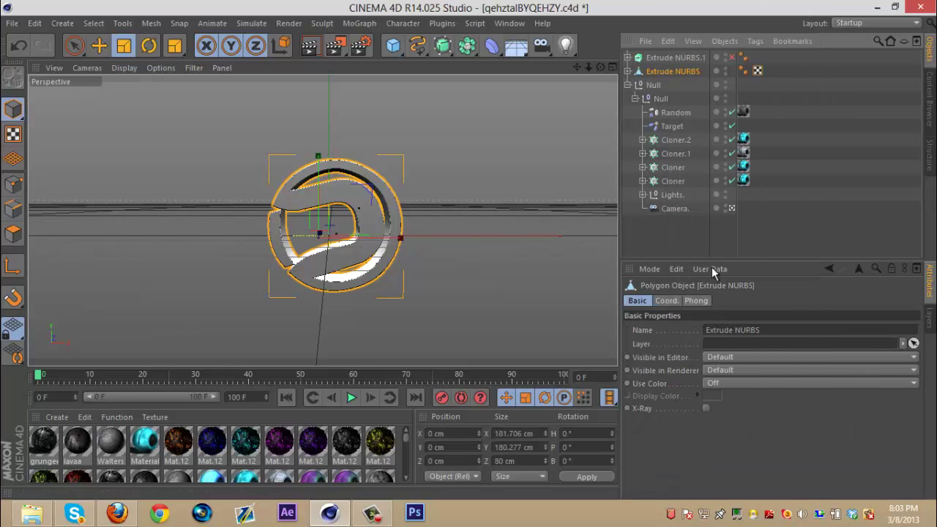
- Select the editable logo with its children and merge them into one mesh with Connect Objects + Delete
{"action": "right_click", "coordinate": [669, 73]}
{"action": "left_click", "coordinate": [716, 252]}
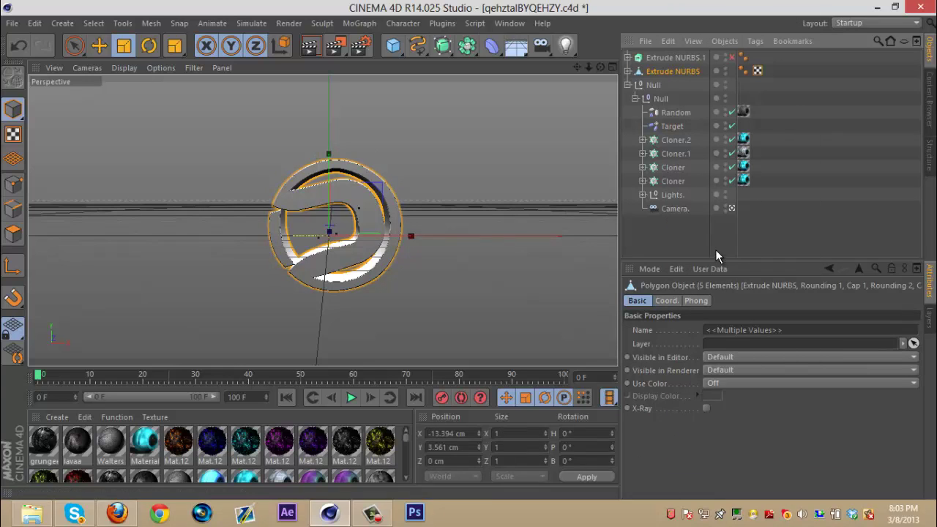
{"action": "right_click", "coordinate": [670, 70]}
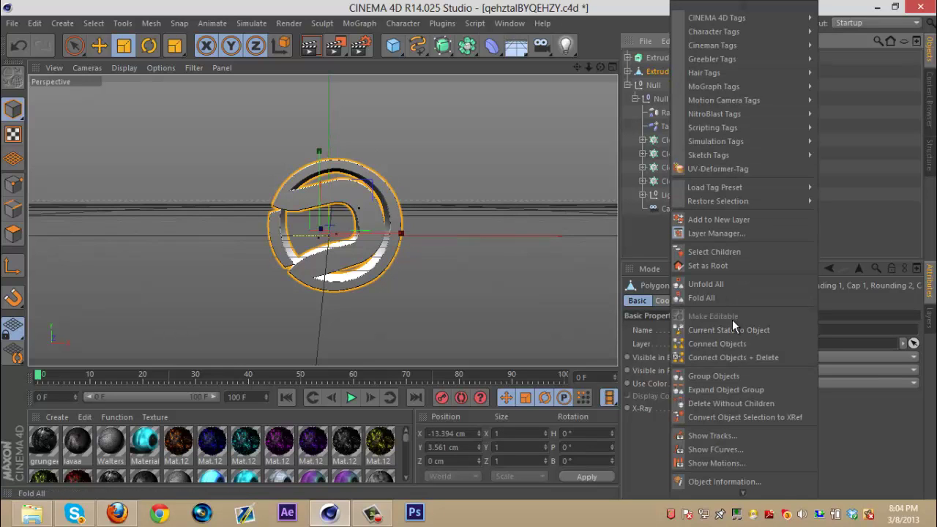
{"action": "left_click", "coordinate": [736, 358]}
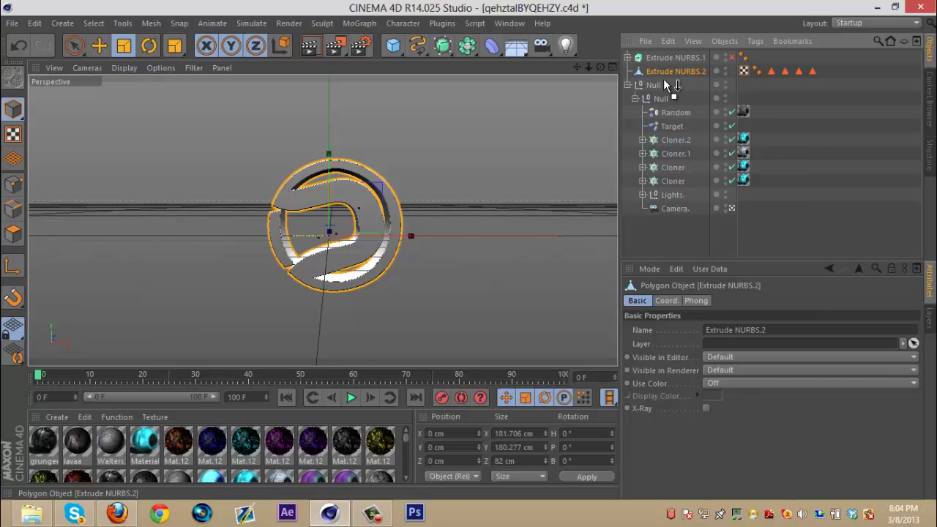
- Move the merged logo mesh into the inner Null below Target, and make the four cloners its children
{"action": "left_click_drag", "start_coordinate": [673, 130], "coordinate": [673, 131]}
{"action": "left_click", "coordinate": [672, 140]}
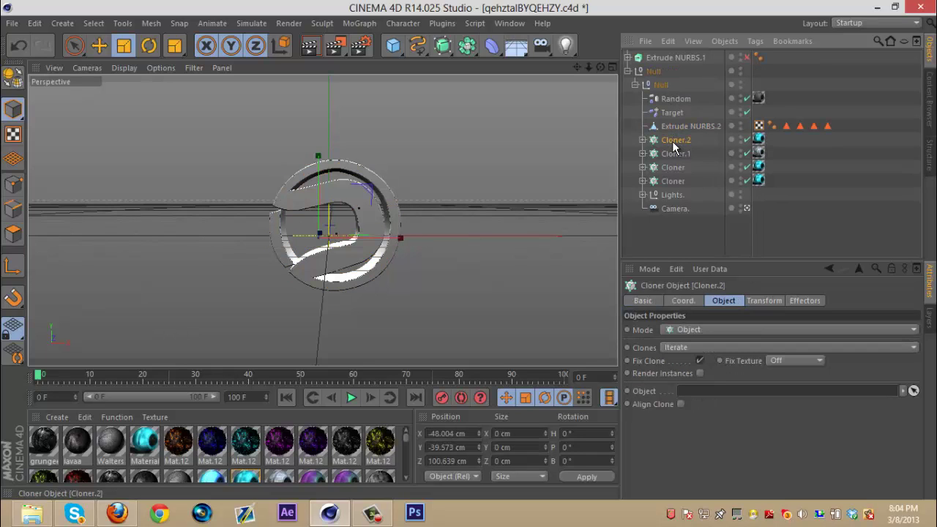
{"action": "left_click", "coordinate": [676, 183], "text": "shift"}
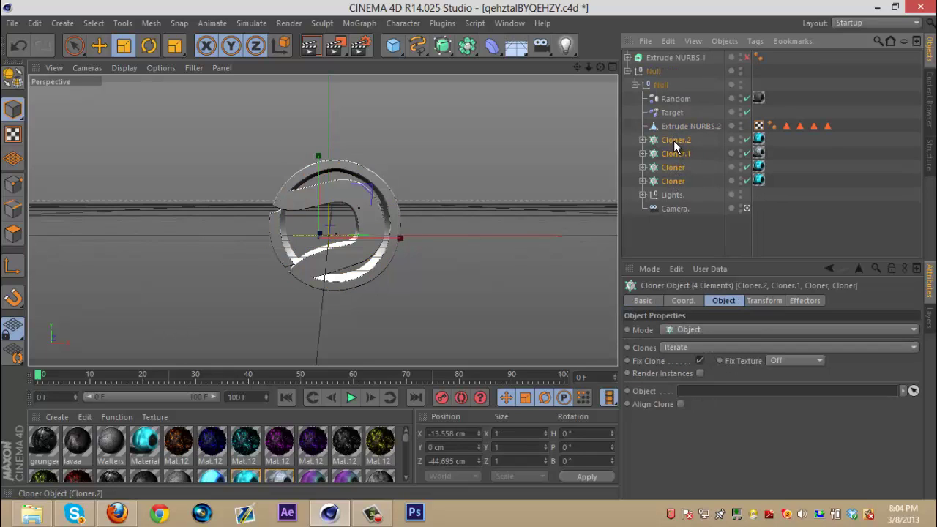
{"action": "left_click_drag", "start_coordinate": [677, 126], "coordinate": [678, 127]}
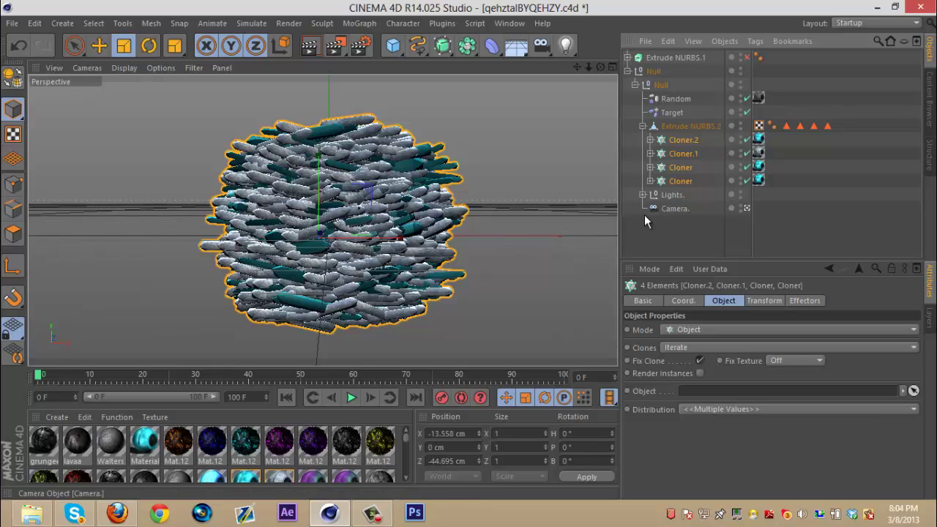
{"action": "left_click", "coordinate": [685, 218]}
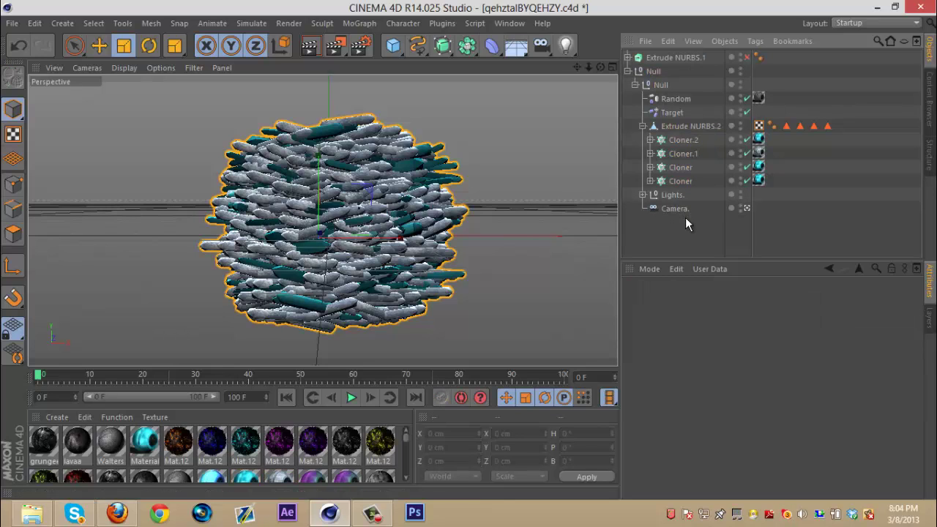
{"action": "left_click", "coordinate": [748, 154]}
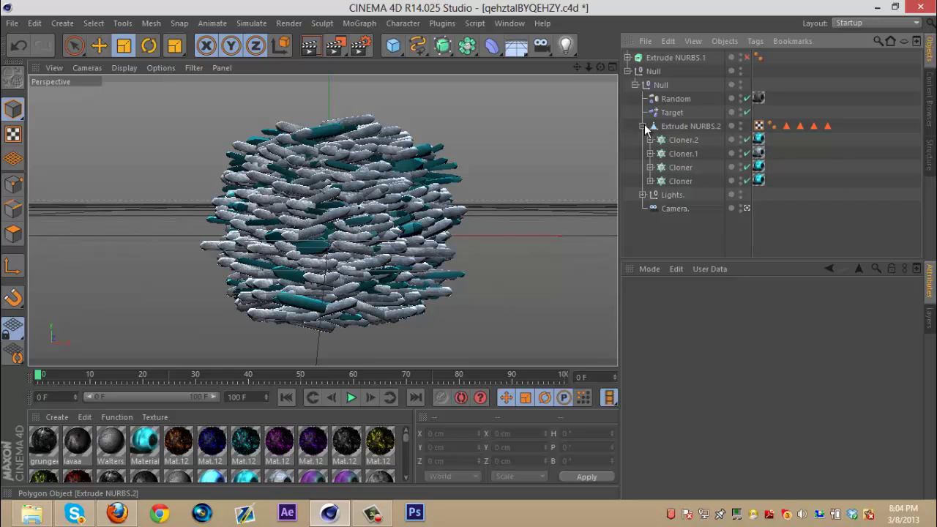
- Move the Lights and Camera objects out of the Null to the top level of the hierarchy above it
{"action": "left_click", "coordinate": [628, 71]}
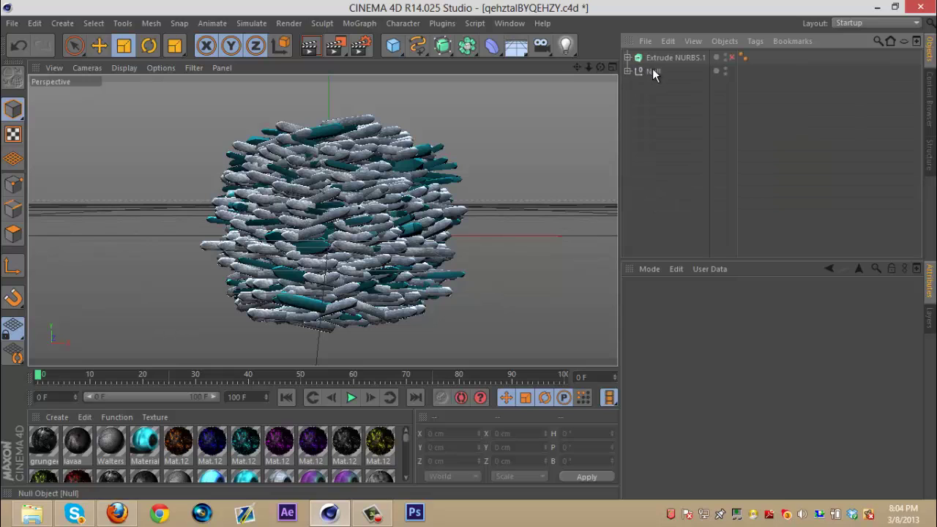
{"action": "left_click", "coordinate": [652, 71]}
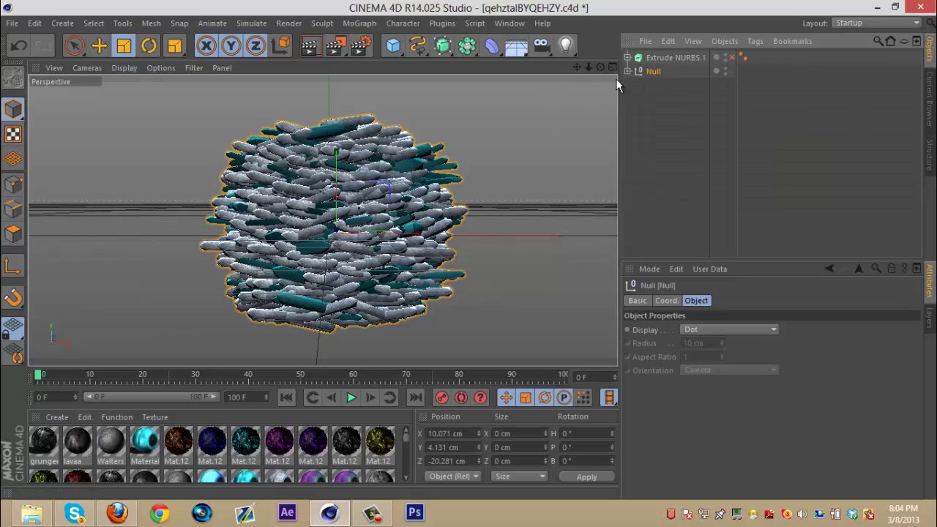
{"action": "left_click", "coordinate": [627, 71]}
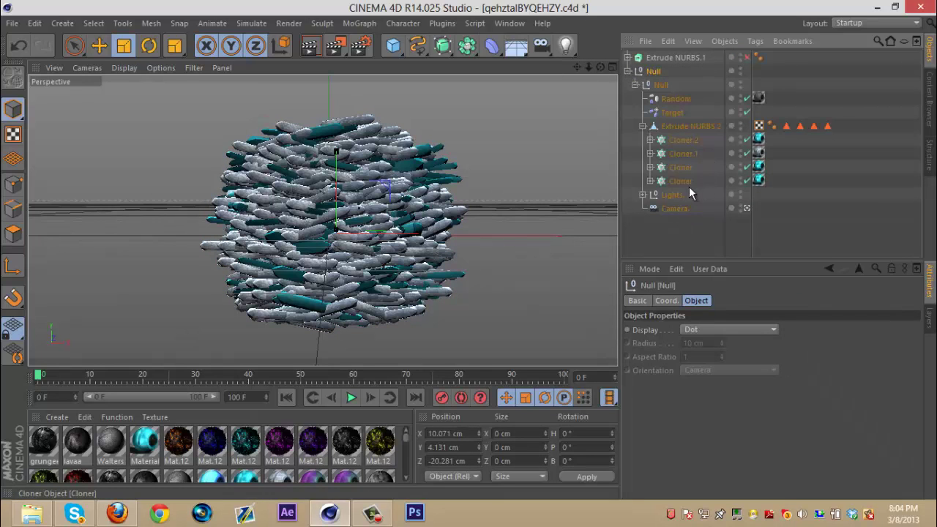
{"action": "left_click", "coordinate": [672, 195]}
{"action": "left_click", "coordinate": [674, 210], "text": "ctrl"}
{"action": "left_click_drag", "start_coordinate": [674, 209], "coordinate": [677, 98]}
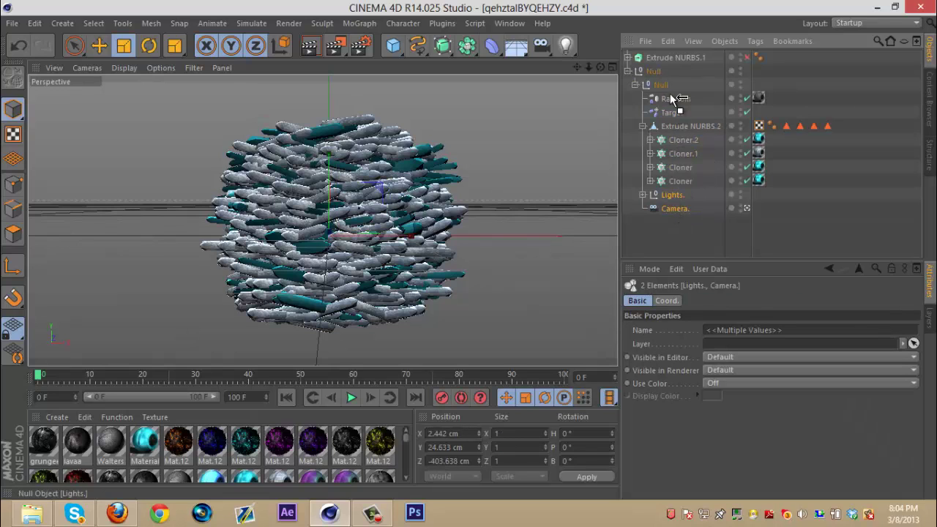
{"action": "left_click_drag", "start_coordinate": [664, 64], "coordinate": [662, 63]}
{"action": "left_click", "coordinate": [627, 98]}
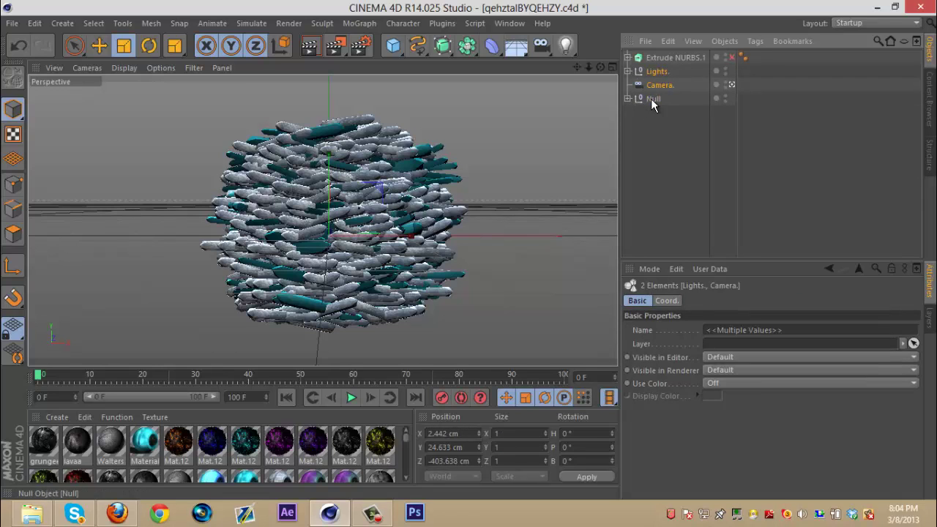
- Enable the Extrude NURBS logo copy and move the cloner Null back along Z to about 52.6 cm
{"action": "left_click", "coordinate": [651, 98]}
{"action": "key", "text": "e"}
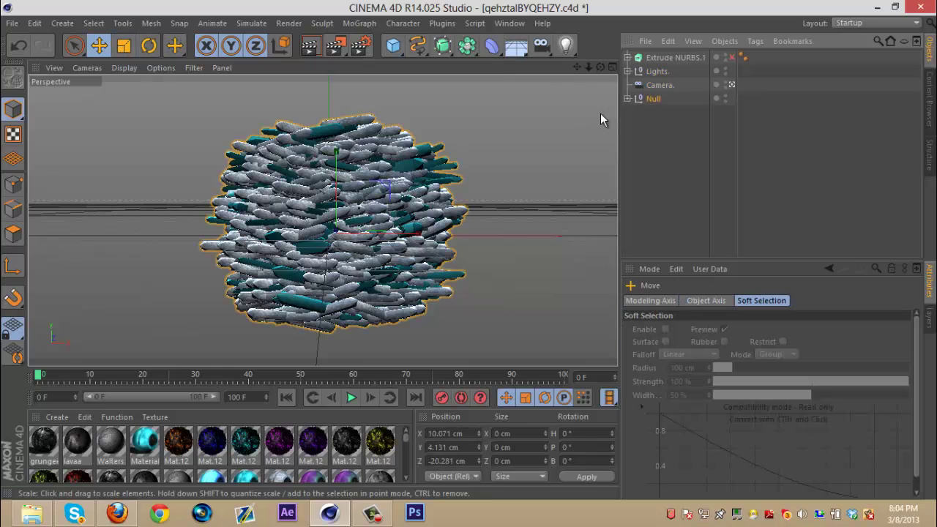
{"action": "mouse_move", "coordinate": [484, 251]}
{"action": "left_mouse_down", "text": "alt"}
{"action": "mouse_move", "coordinate": [214, 441]}
{"action": "mouse_move", "coordinate": [341, 218]}
{"action": "left_mouse_up", "text": "alt"}
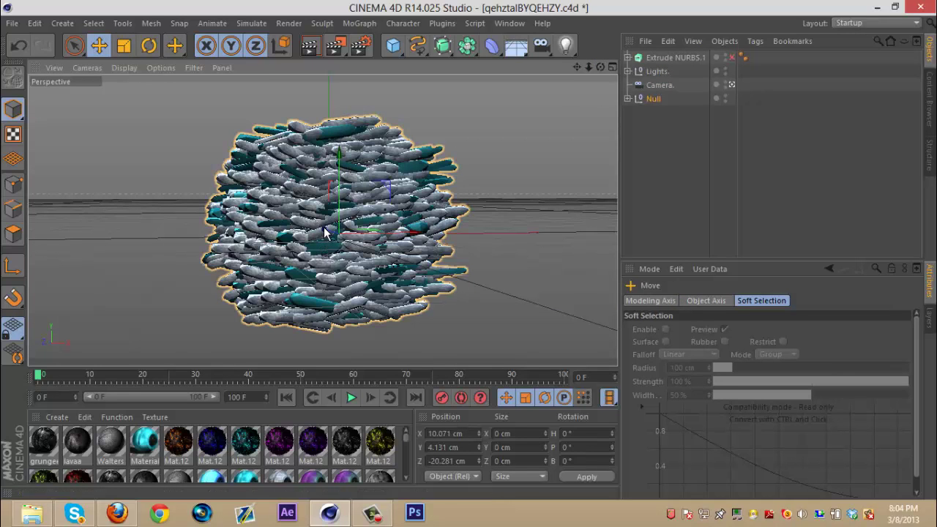
{"action": "left_click_drag", "start_coordinate": [319, 228], "coordinate": [315, 230]}
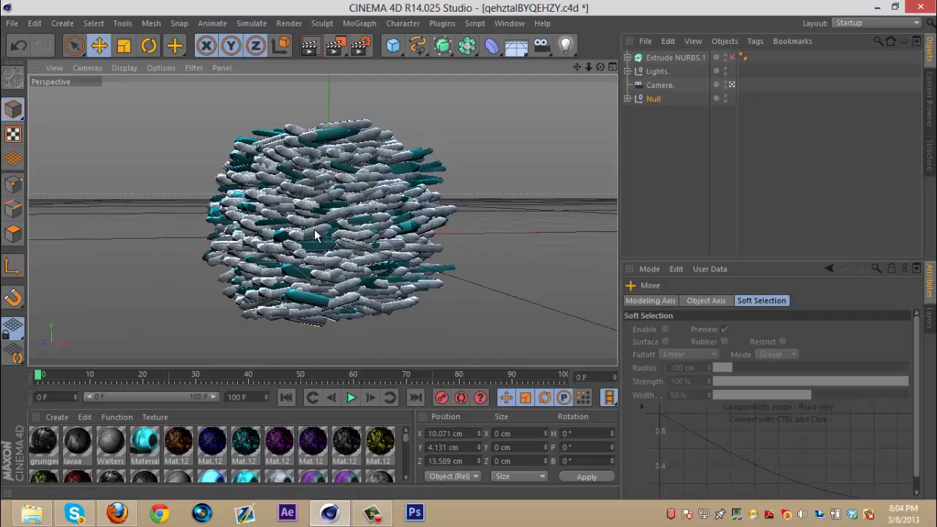
{"action": "left_click", "coordinate": [732, 58]}
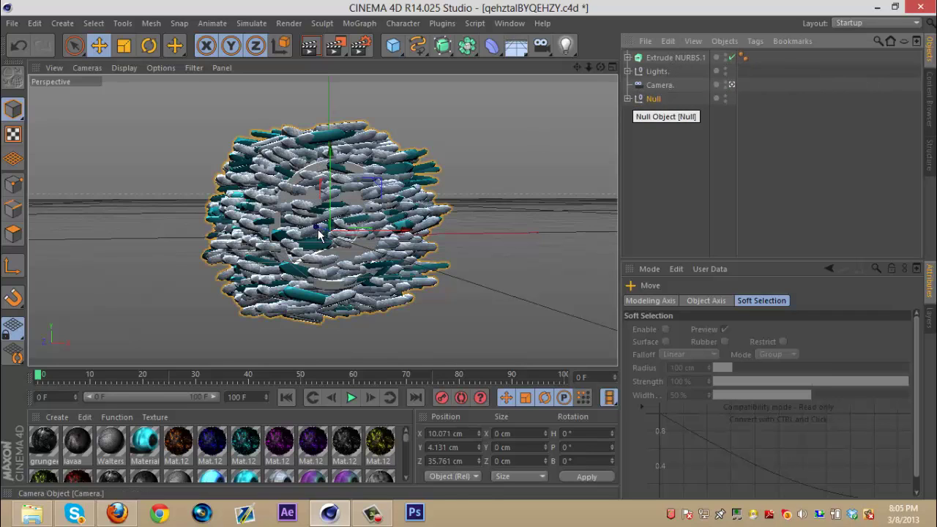
{"action": "left_click_drag", "start_coordinate": [318, 235], "coordinate": [287, 229]}
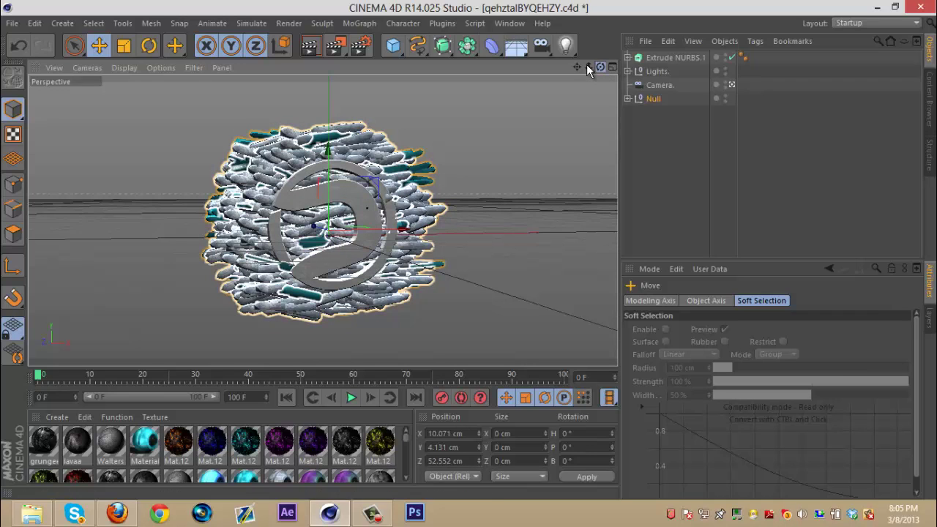
- Disable Cloner.1 inside the Null and scale the whole Null down slightly around the logo
{"action": "left_click_drag", "start_coordinate": [461, 250], "coordinate": [467, 250]}
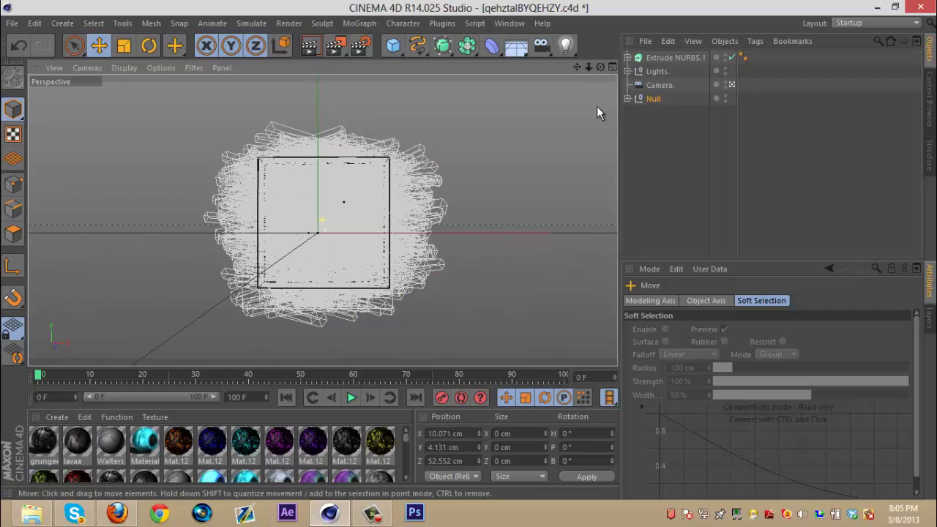
{"action": "left_click", "coordinate": [628, 98]}
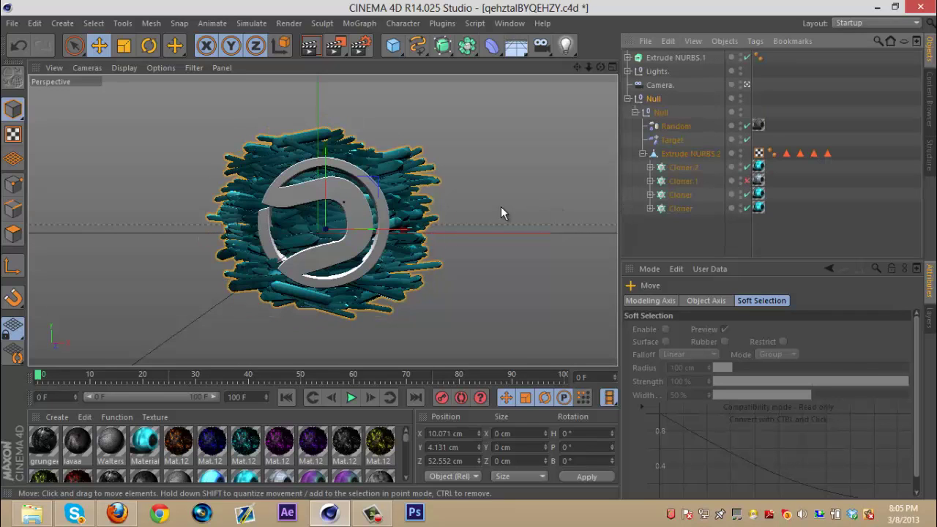
{"action": "left_click", "coordinate": [628, 99]}
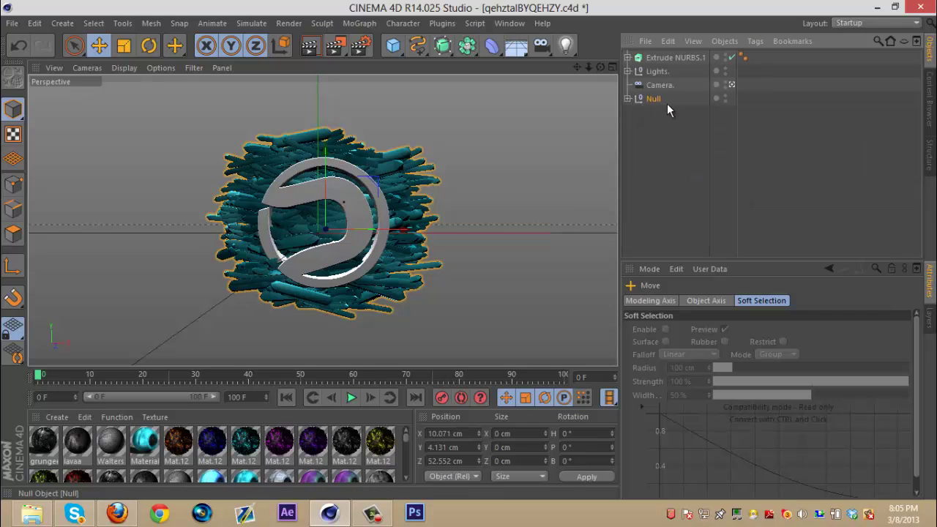
{"action": "left_click", "coordinate": [124, 46]}
{"action": "left_click_drag", "start_coordinate": [371, 186], "coordinate": [371, 196]}
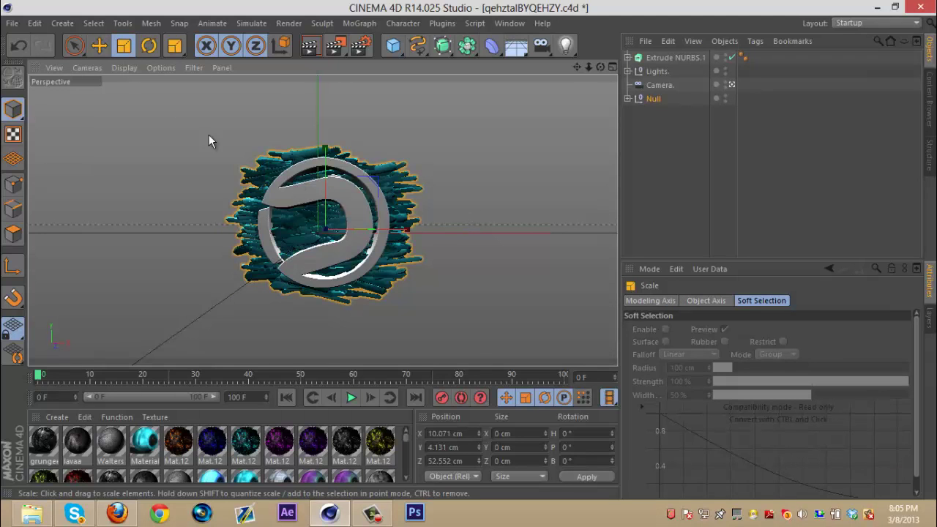
- Duplicate the Extrude NURBS logo and make the copy a child of a new Atom Array
{"action": "left_click", "coordinate": [99, 46]}
{"action": "left_click", "coordinate": [671, 57]}
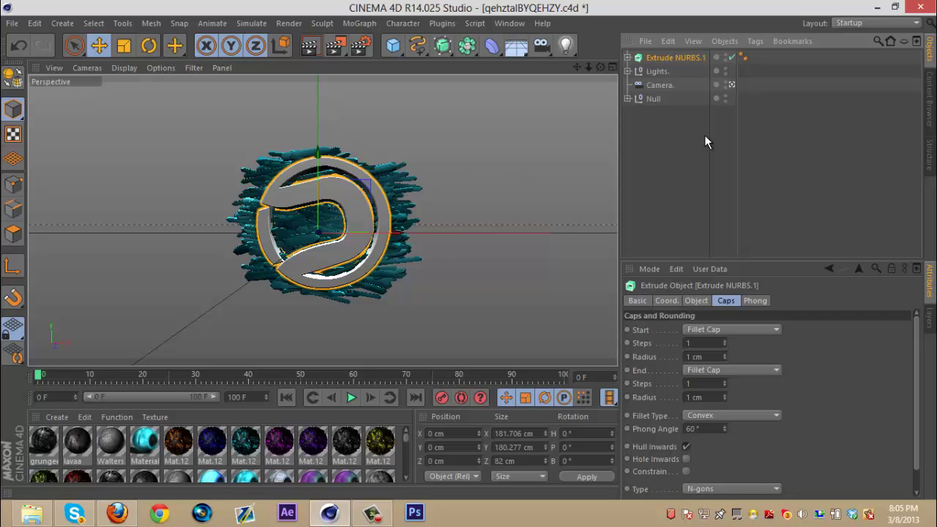
{"action": "key", "text": "ctrl+v"}
{"action": "left_click", "coordinate": [467, 46]}
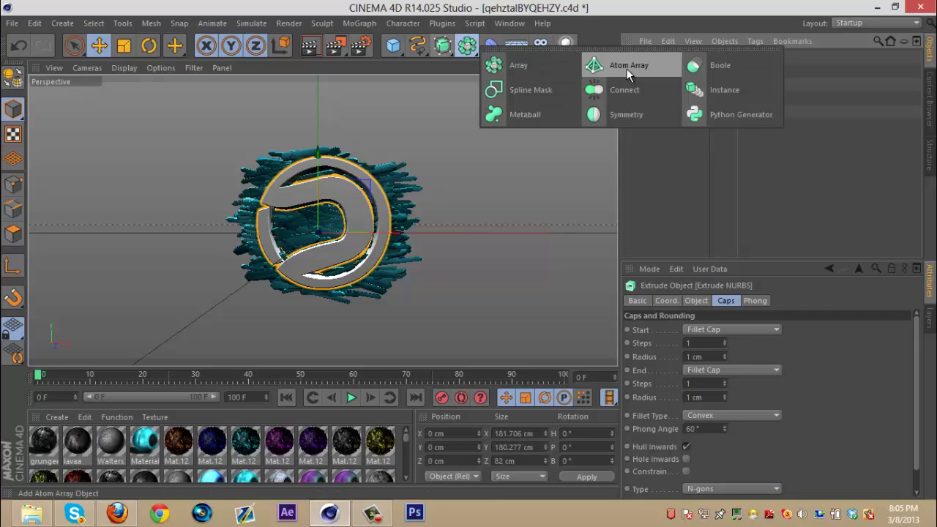
{"action": "left_click", "coordinate": [626, 70]}
{"action": "left_click_drag", "start_coordinate": [672, 73], "coordinate": [668, 58]}
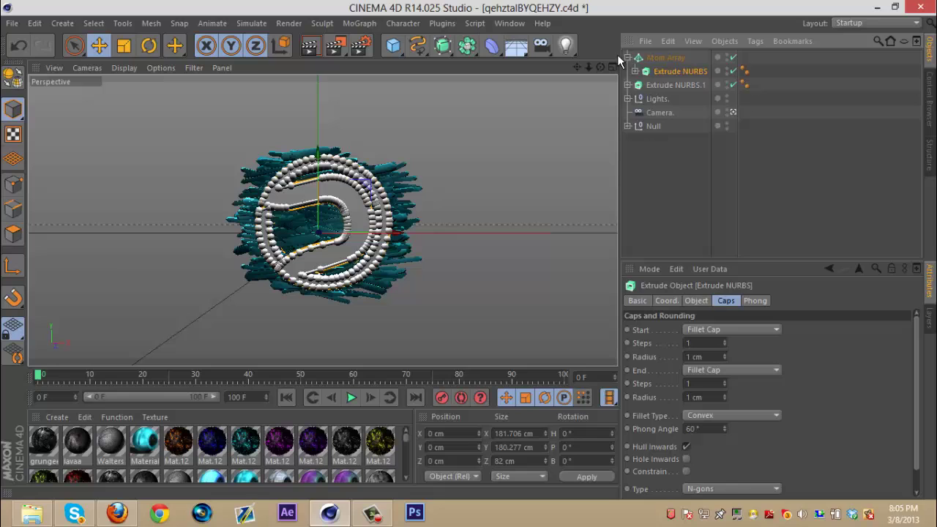
- Set the Atom Array's cylinder and sphere radius to 0.4 cm and apply the cyan Material blue to it
{"action": "left_click", "coordinate": [627, 58]}
{"action": "left_click", "coordinate": [663, 57]}
{"action": "left_click", "coordinate": [714, 343]}
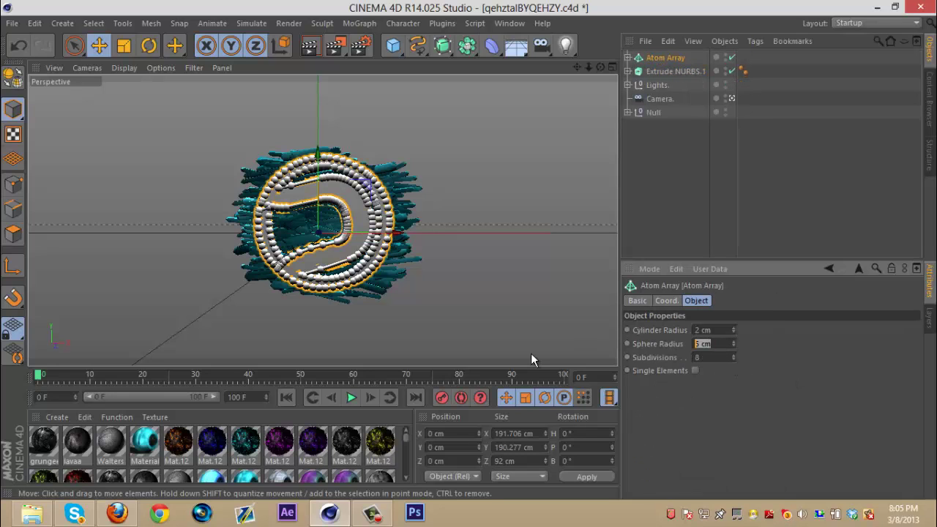
{"action": "type", "text": ".4"}
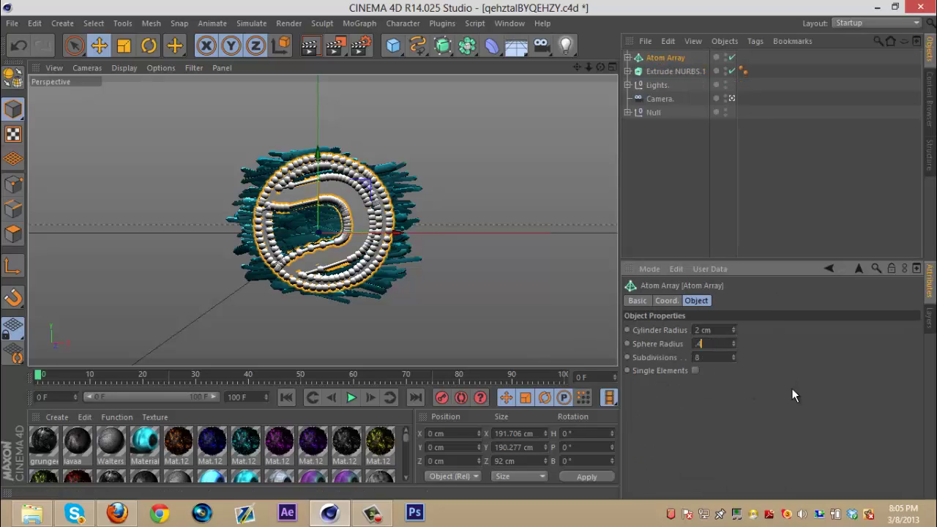
{"action": "left_click", "coordinate": [792, 388]}
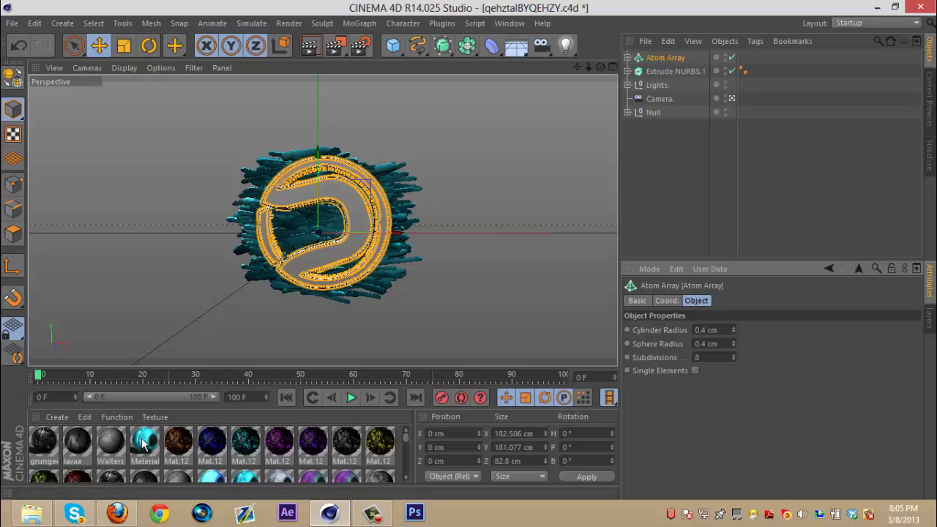
{"action": "left_click_drag", "start_coordinate": [144, 442], "coordinate": [668, 60]}
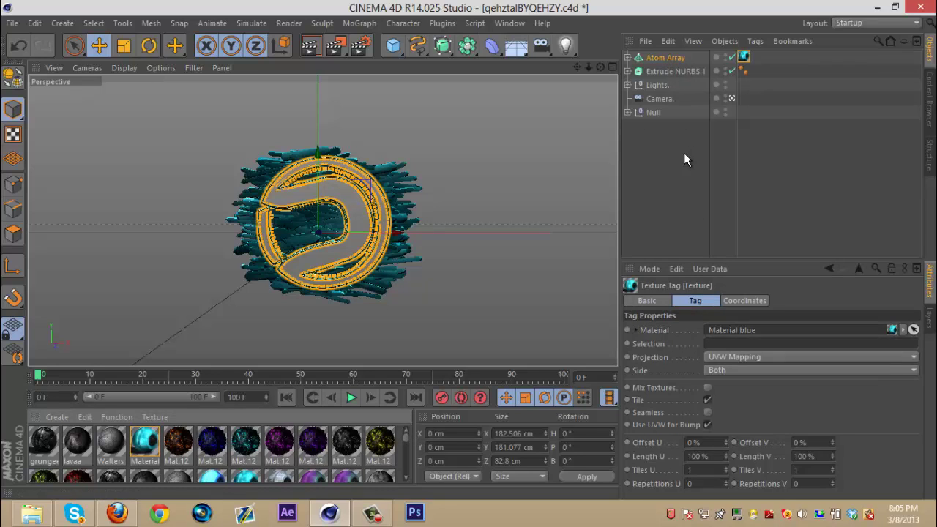
{"action": "left_click", "coordinate": [683, 172]}
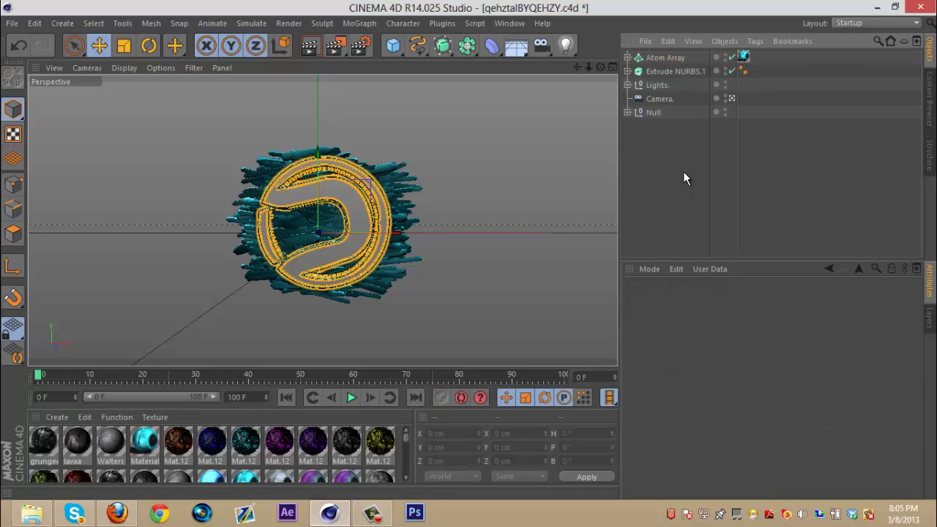
- Fracture the Extrude NURBS.1 logo with NitroBlast at High quality, 100 pieces and 5% thickness
{"action": "left_click", "coordinate": [673, 71]}
{"action": "left_click", "coordinate": [444, 26]}
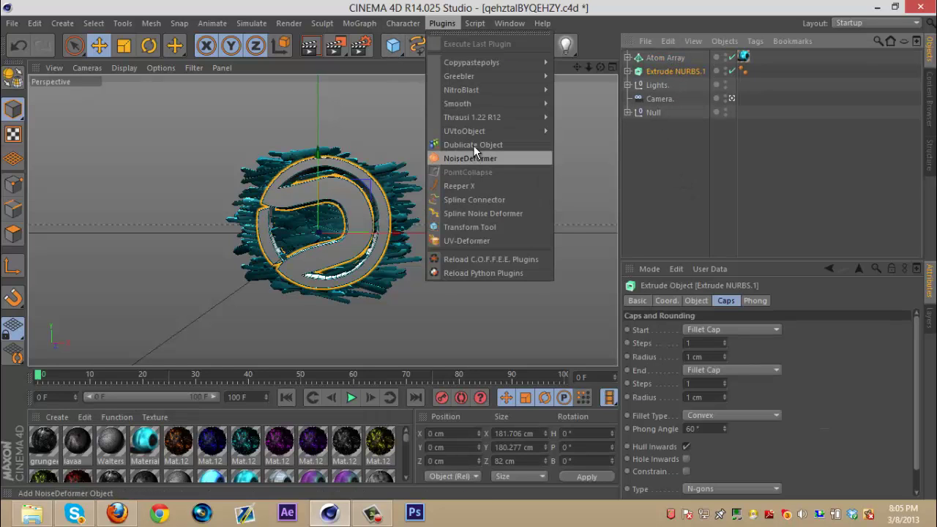
{"action": "mouse_move", "coordinate": [477, 102]}
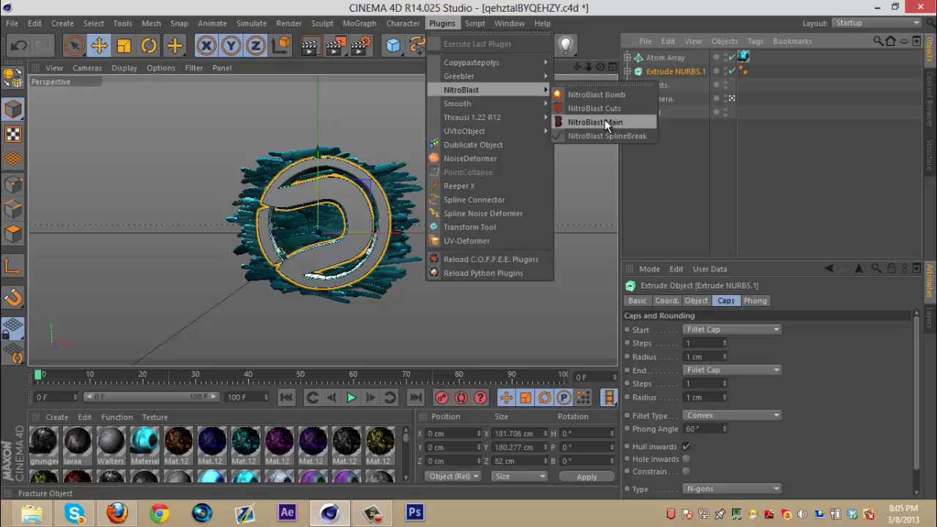
{"action": "left_click", "coordinate": [605, 121]}
{"action": "left_click_drag", "start_coordinate": [587, 130], "coordinate": [563, 130]}
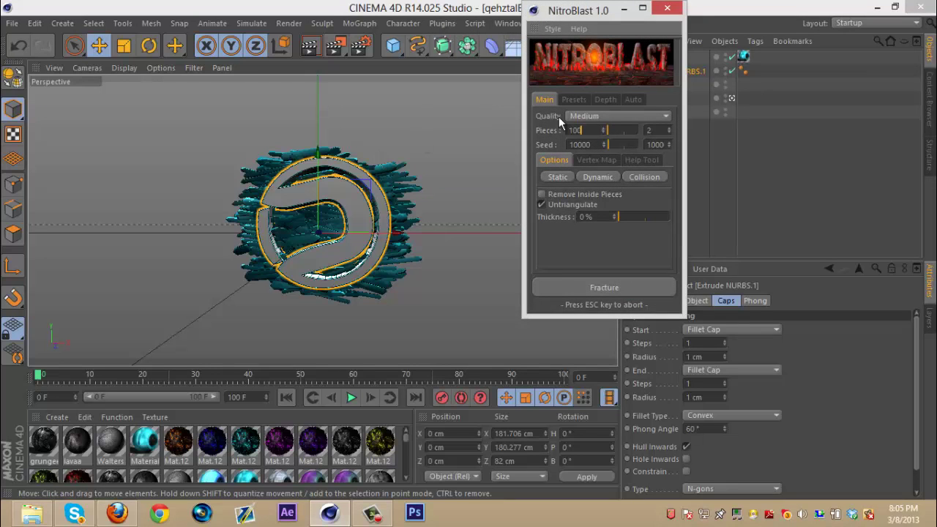
{"action": "left_click", "coordinate": [625, 115]}
{"action": "left_click", "coordinate": [618, 161]}
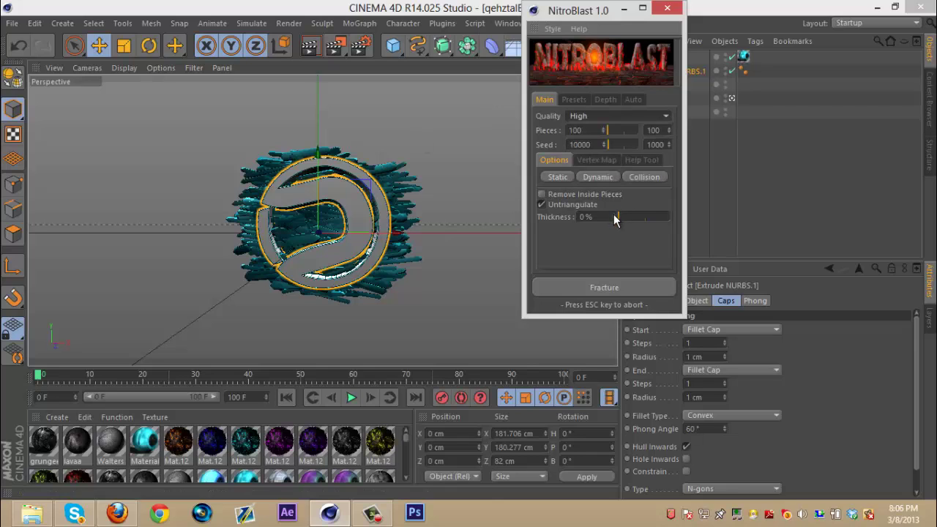
{"action": "left_click", "coordinate": [615, 216]}
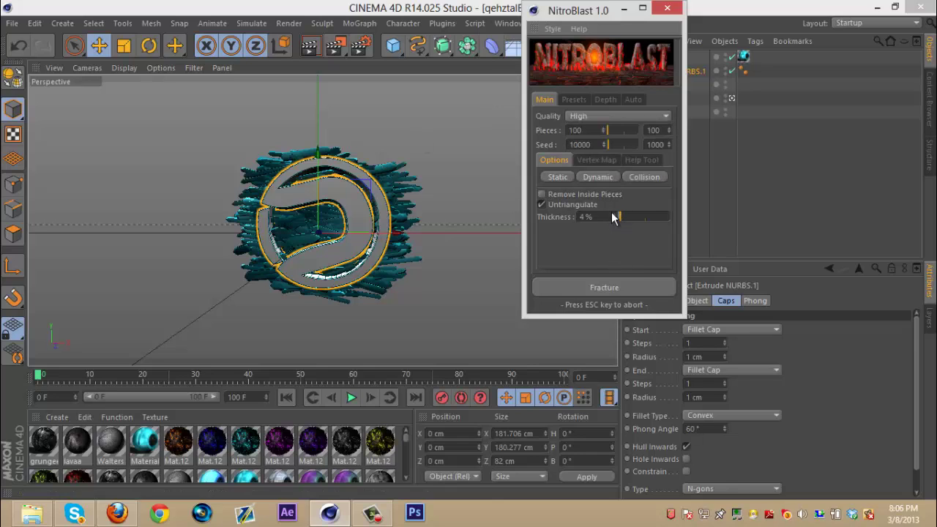
{"action": "left_click", "coordinate": [614, 281]}
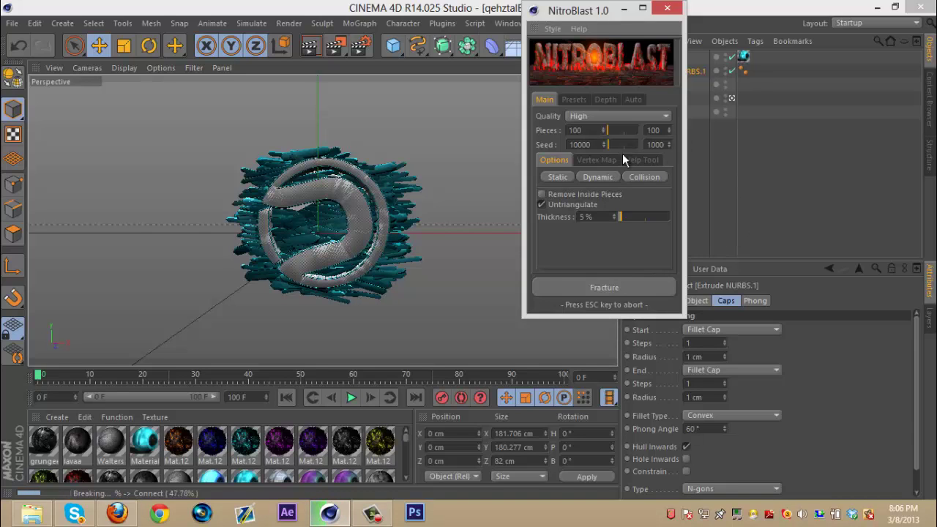
{"action": "left_click", "coordinate": [75, 513]}
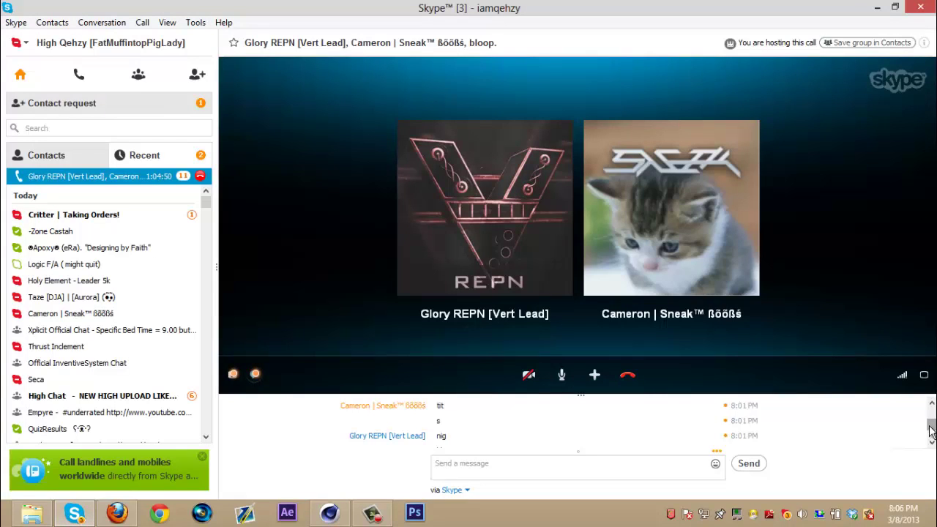
{"action": "left_click_drag", "start_coordinate": [929, 427], "coordinate": [929, 440]}
{"action": "left_click", "coordinate": [73, 516]}
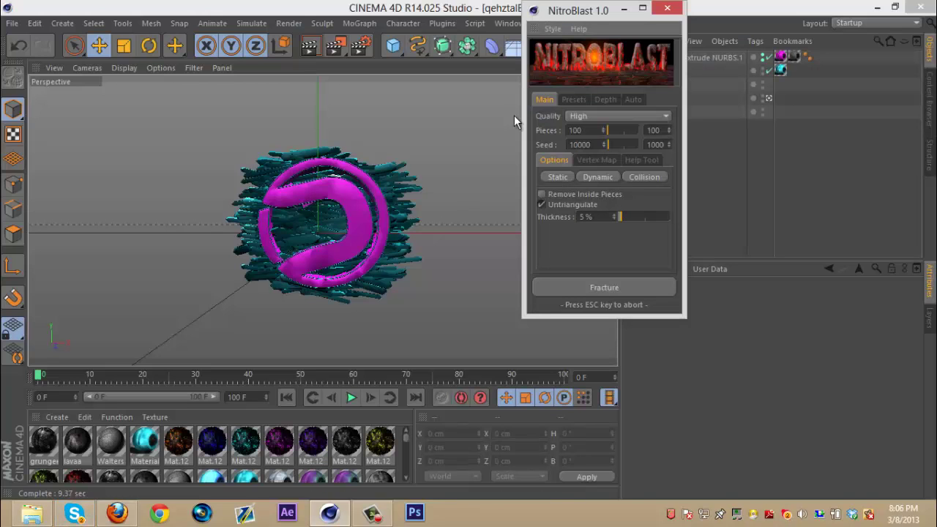
- Close NitroBlast and delete the magenta Default_IN texture tag from the NitroBlast Extrude NURBS.1 object
{"action": "left_click", "coordinate": [667, 11]}
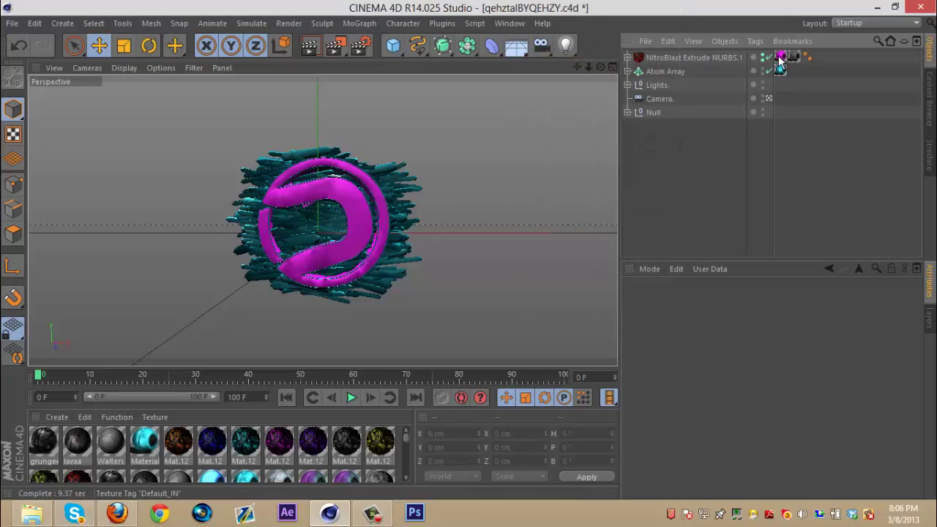
{"action": "left_click", "coordinate": [780, 59]}
{"action": "key", "text": "Delete"}
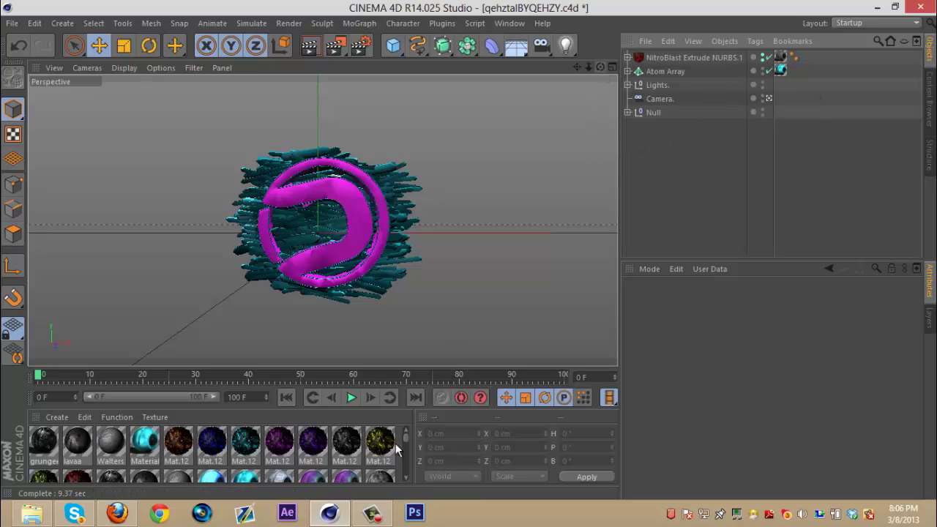
- Delete the first magenta Default_IN texture tag from every fractured piece, Piece 0 through Piece 89
{"action": "left_click", "coordinate": [628, 57]}
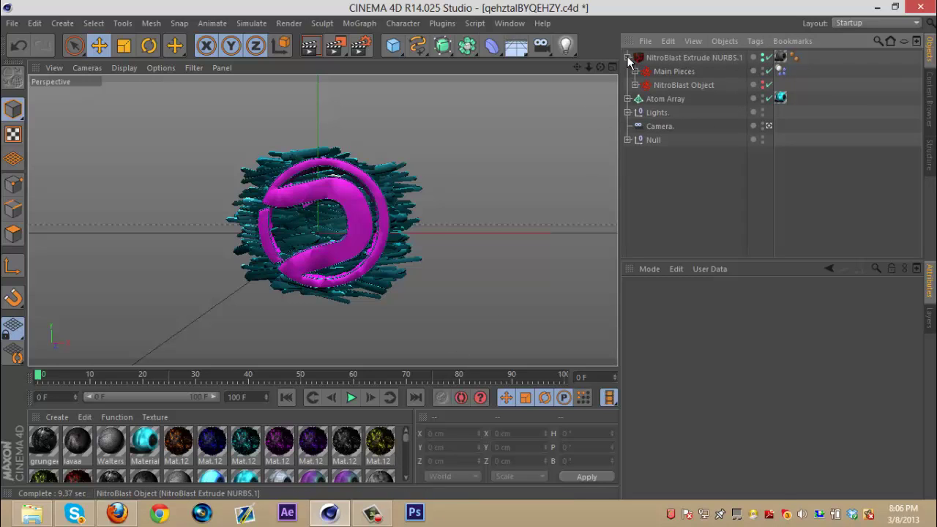
{"action": "left_click", "coordinate": [635, 71]}
{"action": "left_click", "coordinate": [643, 85]}
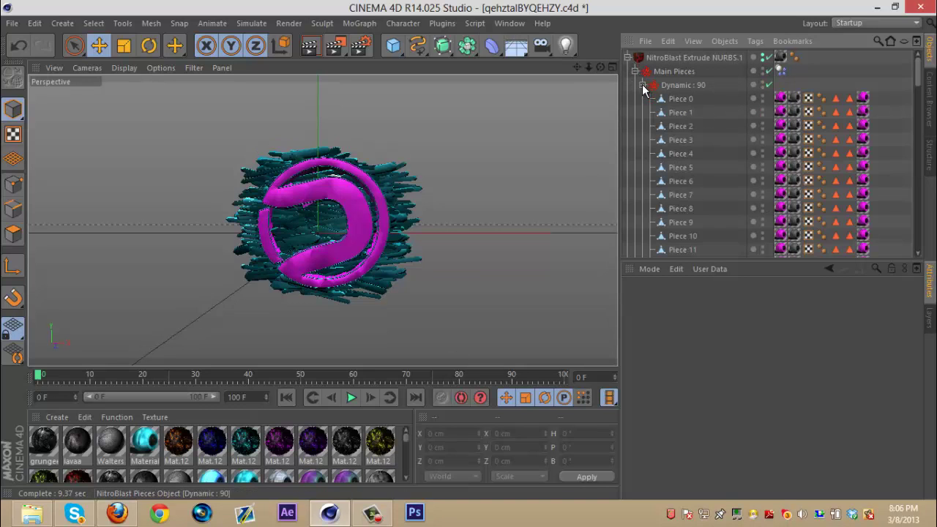
{"action": "left_click", "coordinate": [780, 98]}
{"action": "scroll", "coordinate": [780, 104], "scroll_direction": "down", "scroll_amount": 20}
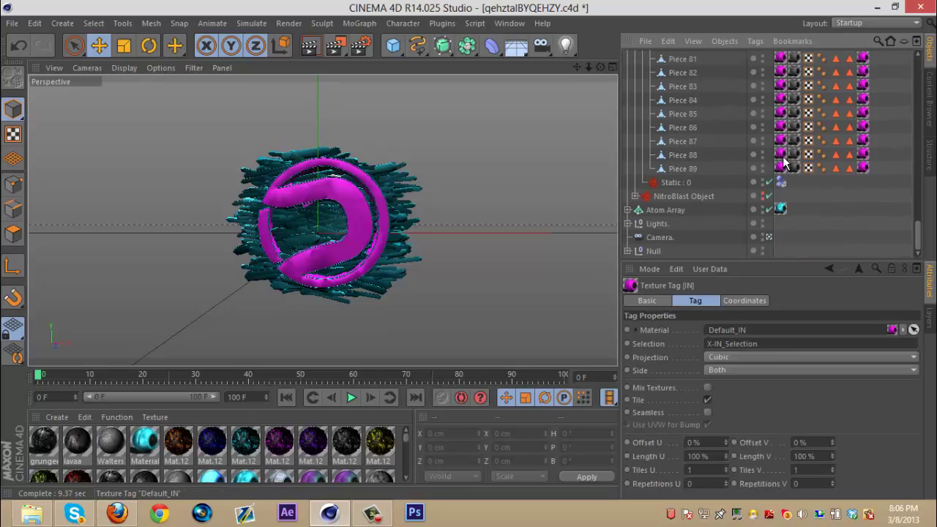
{"action": "left_click", "coordinate": [782, 167], "text": "shift"}
{"action": "key", "text": "Delete"}
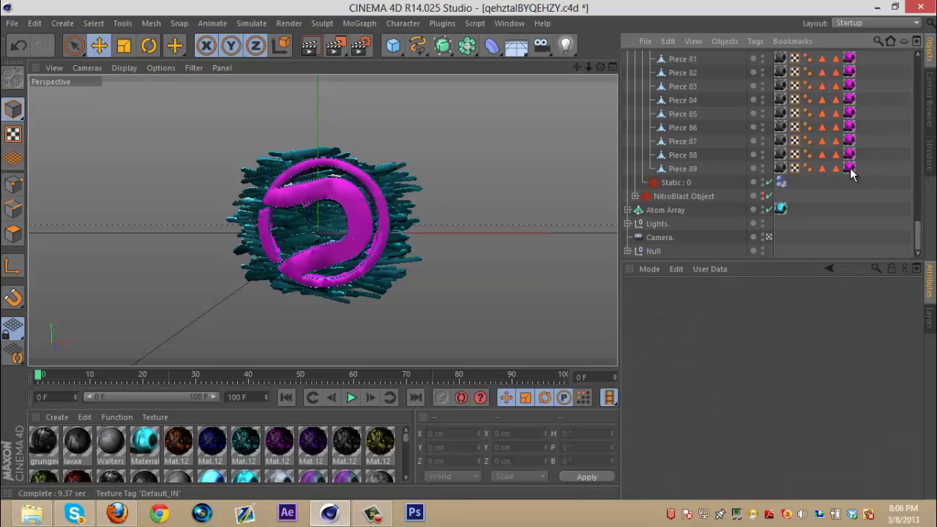
- Delete the remaining magenta Default_IN texture tag at the end of each piece's tag row
{"action": "left_click", "coordinate": [851, 170]}
{"action": "scroll", "coordinate": [852, 172], "scroll_direction": "up", "scroll_amount": 20}
{"action": "left_click", "coordinate": [849, 100], "text": "shift"}
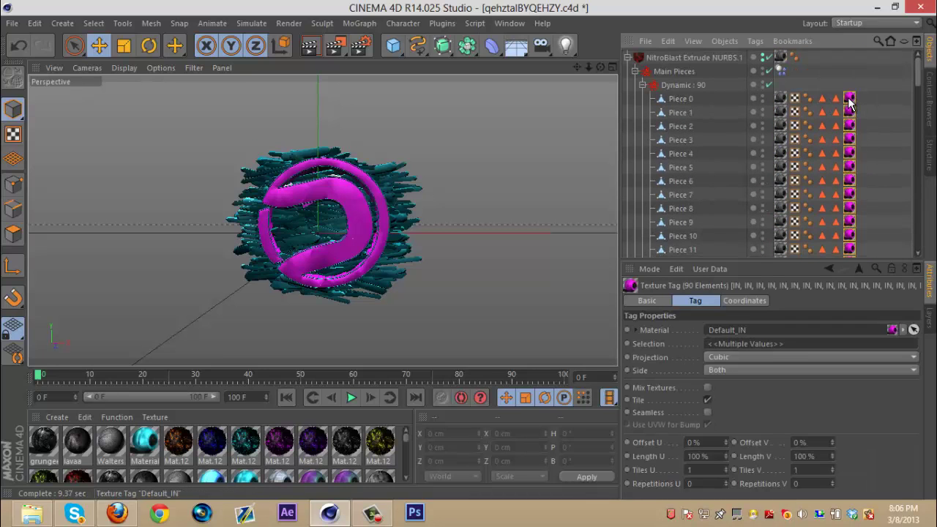
{"action": "key", "text": "Delete"}
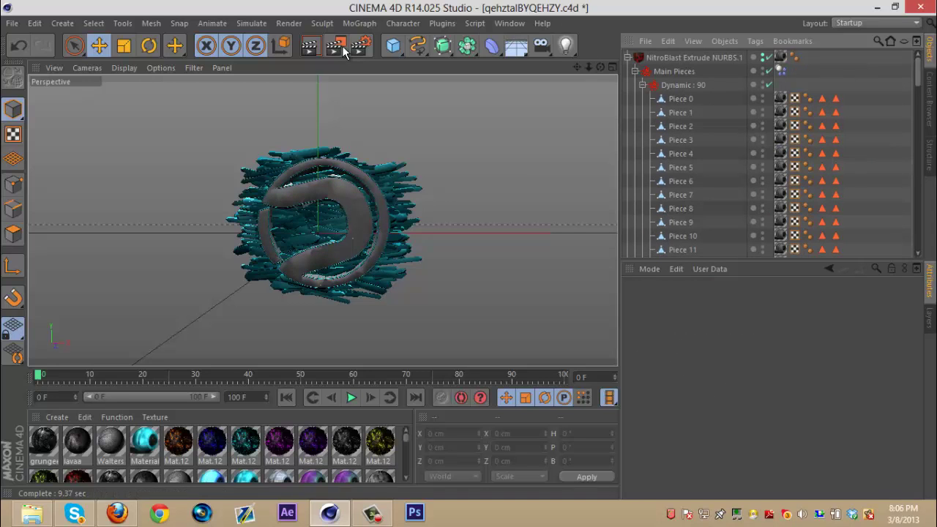
- Add a MoGraph Fracture object and make Piece 0 through Piece 89 its children
{"action": "left_click", "coordinate": [360, 23]}
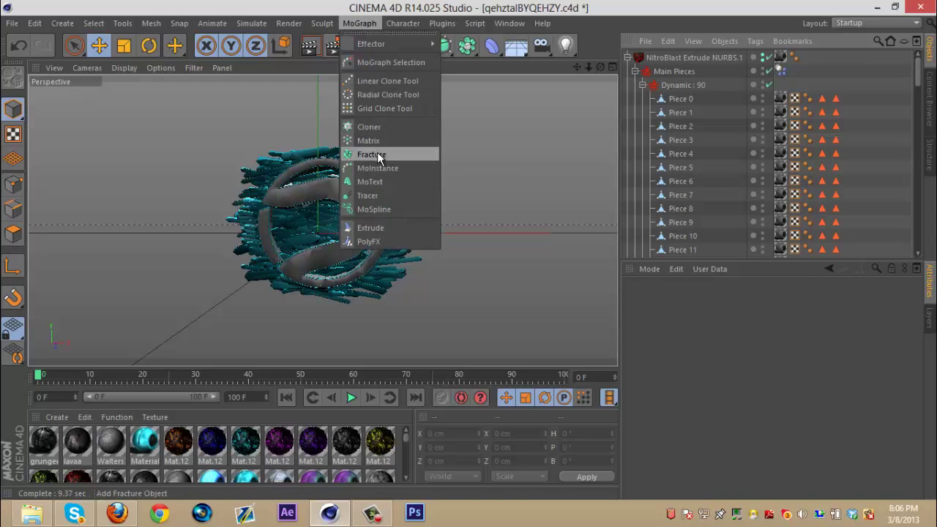
{"action": "left_click", "coordinate": [377, 152]}
{"action": "left_click", "coordinate": [675, 114]}
{"action": "scroll", "coordinate": [676, 128], "scroll_direction": "down", "scroll_amount": 20}
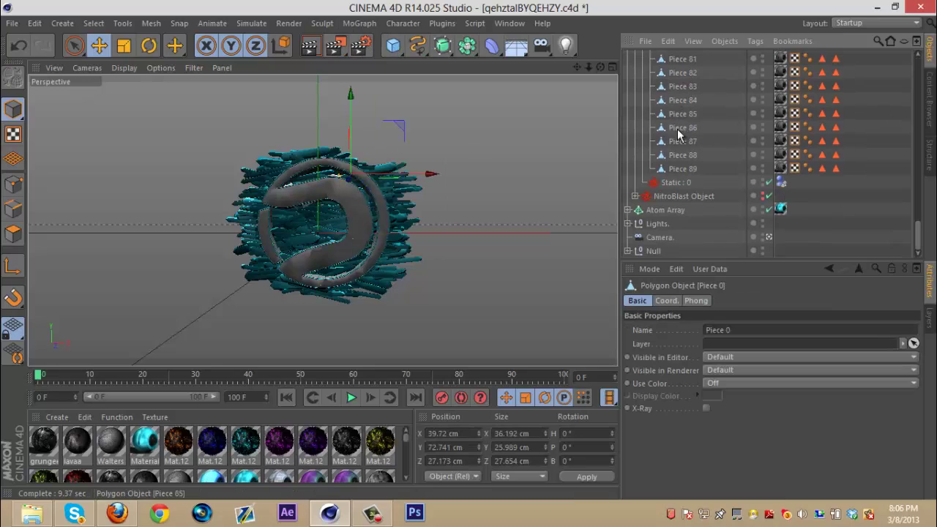
{"action": "left_click", "coordinate": [686, 170], "text": "shift"}
{"action": "scroll", "coordinate": [689, 179], "scroll_direction": "up", "scroll_amount": 20}
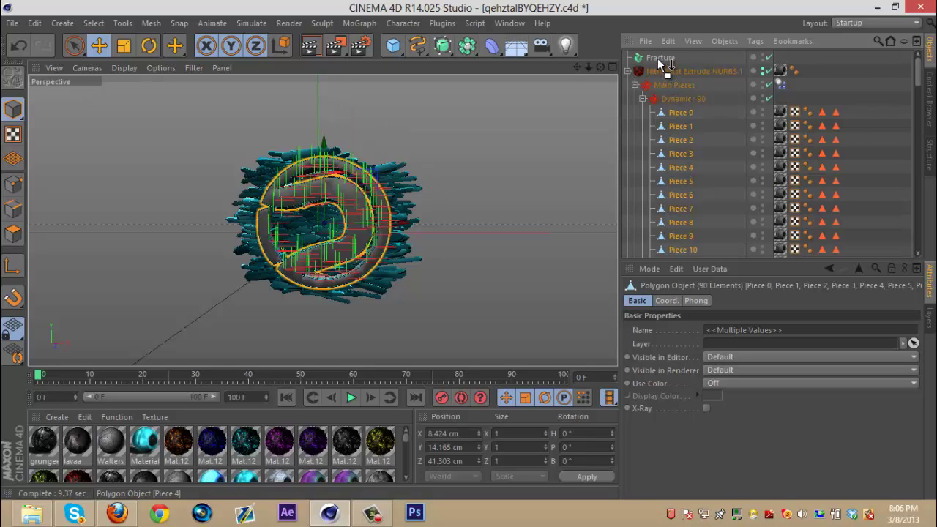
- Collapse the Fracture object and delete the leftover NitroBlast Extrude NURBS.1 object
{"action": "left_click", "coordinate": [627, 58]}
{"action": "left_click", "coordinate": [683, 72]}
{"action": "key", "text": "Delete"}
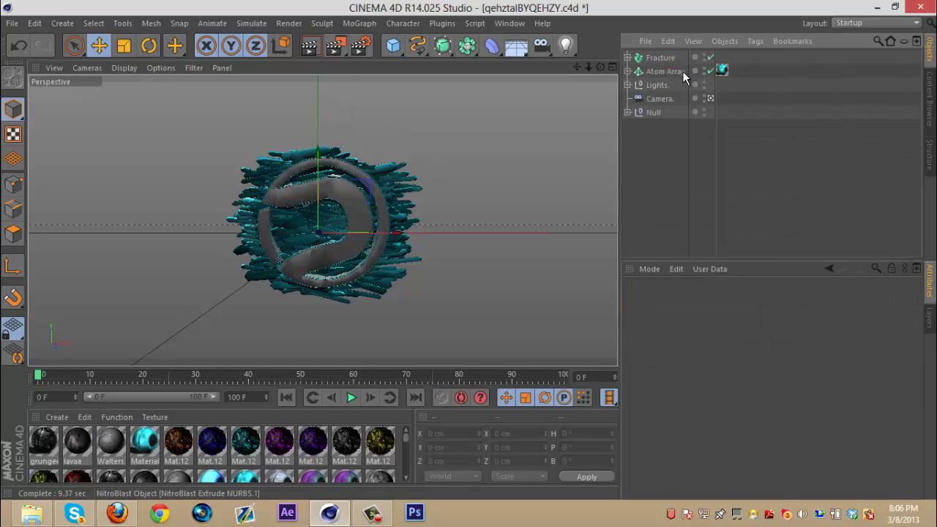
- Add a Random effector to the Fracture object and set its strength to 3%
{"action": "left_click", "coordinate": [635, 59]}
{"action": "left_click", "coordinate": [359, 22]}
{"action": "mouse_move", "coordinate": [401, 44]}
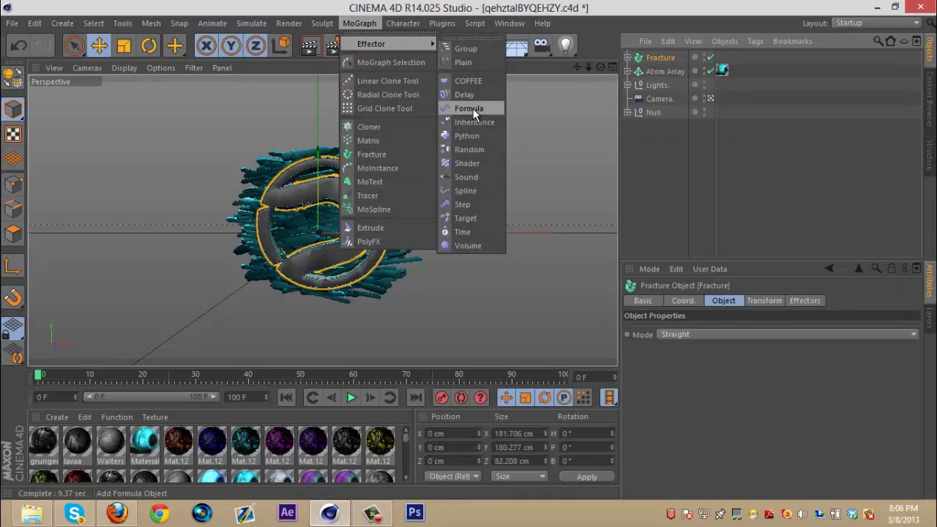
{"action": "left_click", "coordinate": [475, 149]}
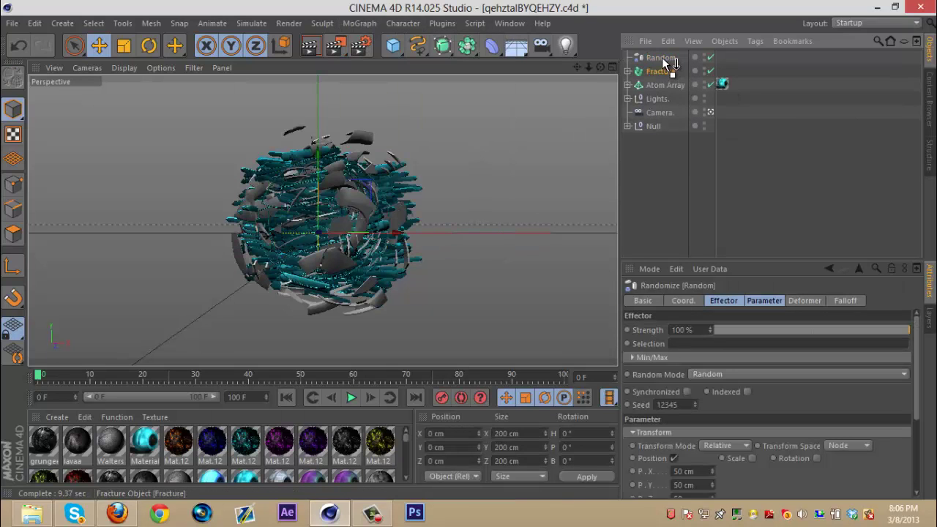
{"action": "left_click_drag", "start_coordinate": [663, 58], "coordinate": [656, 75]}
{"action": "left_click_drag", "start_coordinate": [758, 329], "coordinate": [722, 331]}
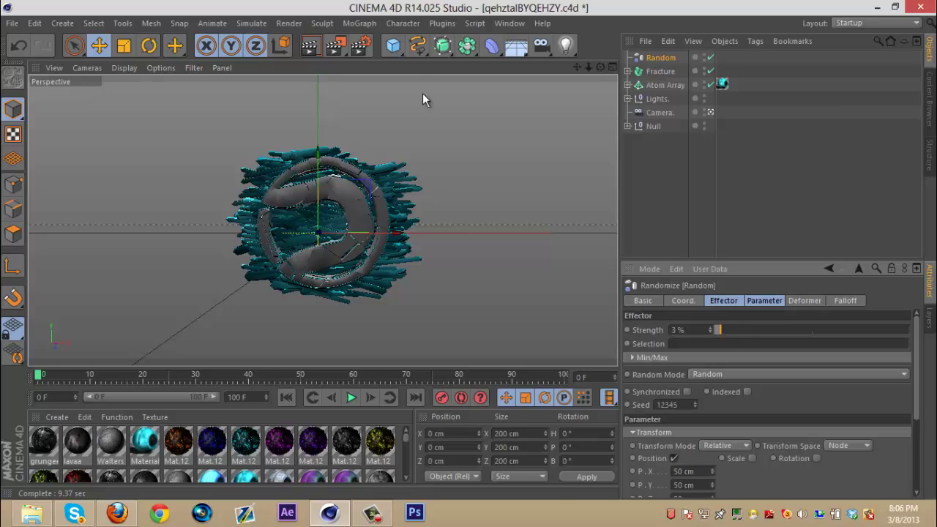
- Check the output render settings and render the logo in the viewport, continuing past the missing texture
{"action": "left_click", "coordinate": [362, 48]}
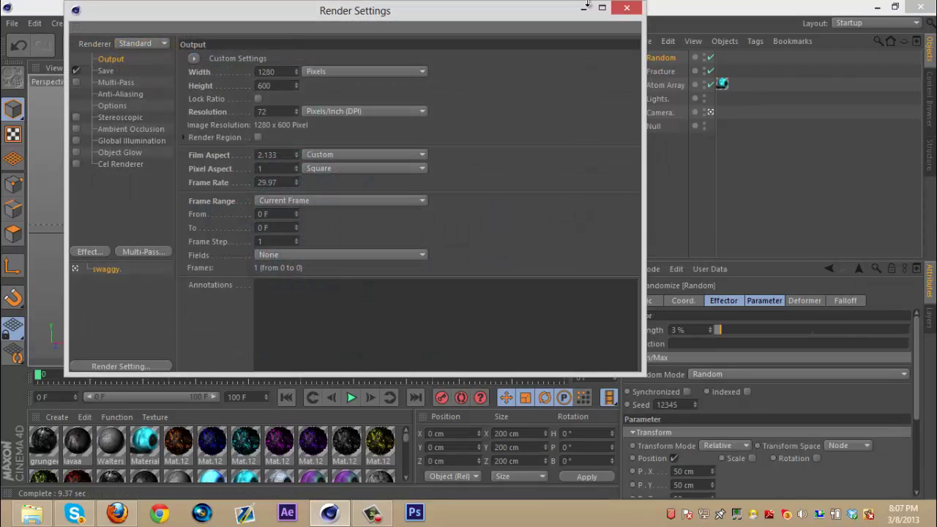
{"action": "left_click", "coordinate": [628, 9]}
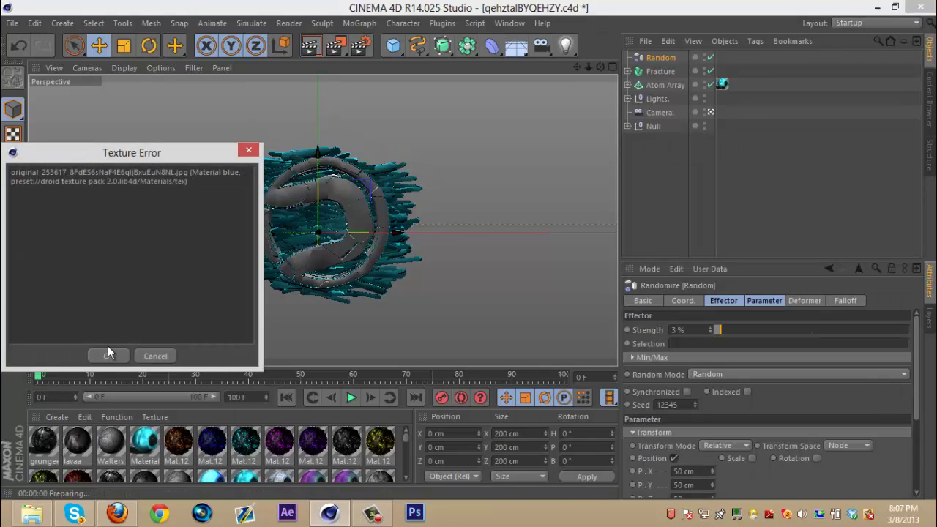
{"action": "left_click", "coordinate": [107, 353]}
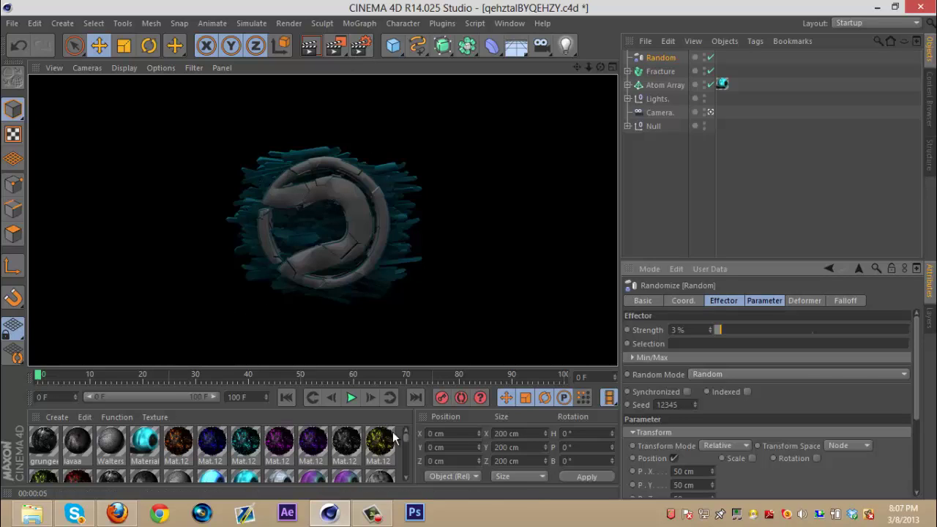
- Delete the Material blue texture tags from Cloner.2 and both Cloner objects inside the nested Null
{"action": "scroll", "coordinate": [405, 439], "scroll_direction": "down", "scroll_amount": 2}
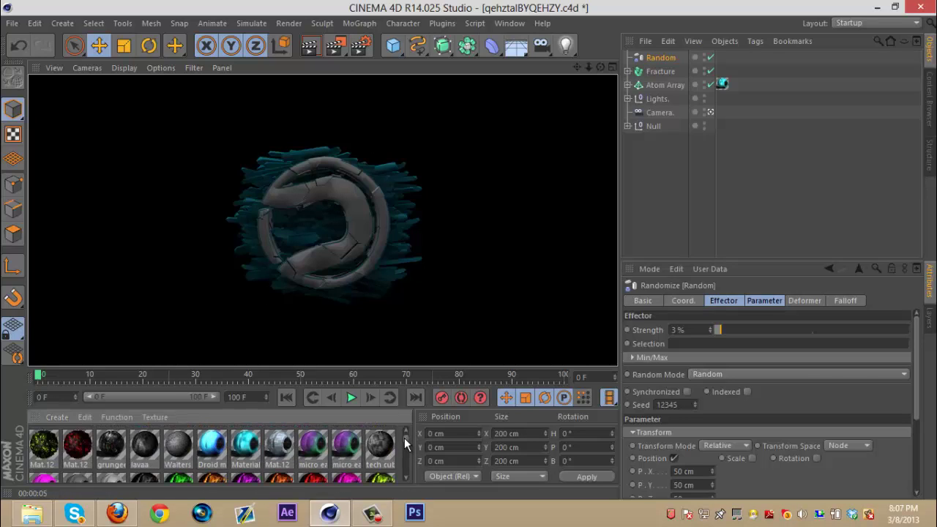
{"action": "left_click", "coordinate": [627, 85]}
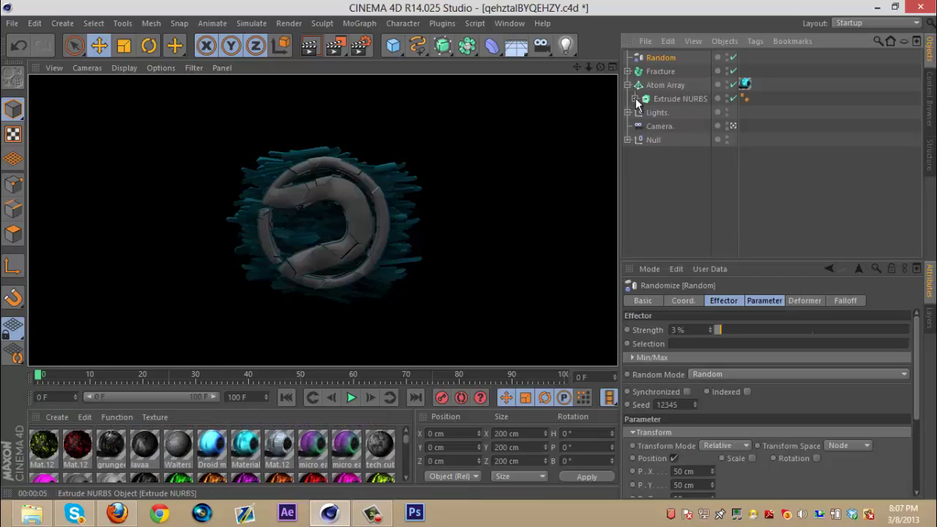
{"action": "left_click", "coordinate": [627, 85]}
{"action": "left_click", "coordinate": [627, 126]}
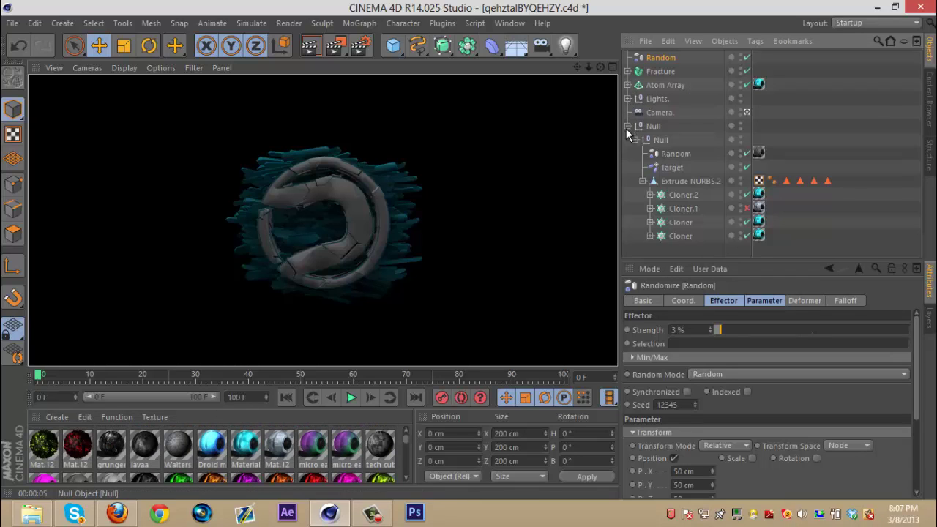
{"action": "left_click", "coordinate": [759, 209]}
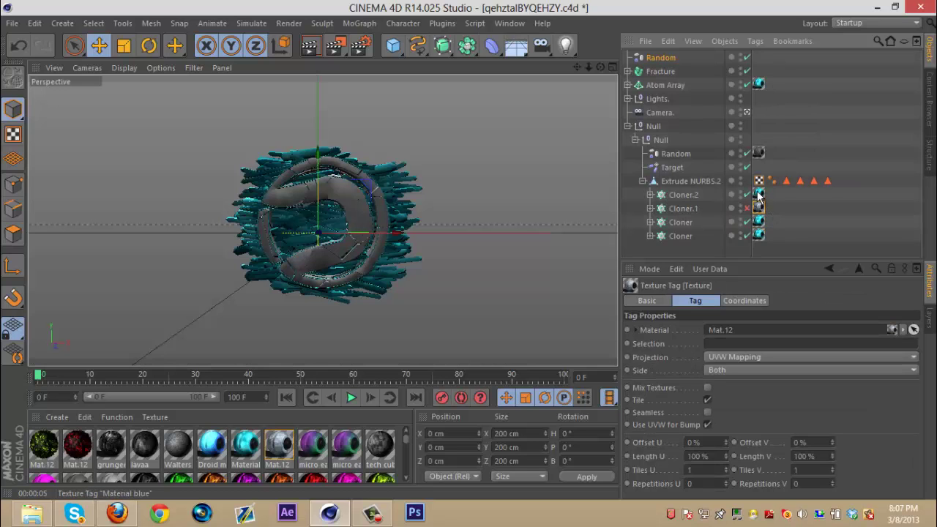
{"action": "double_click", "coordinate": [758, 198]}
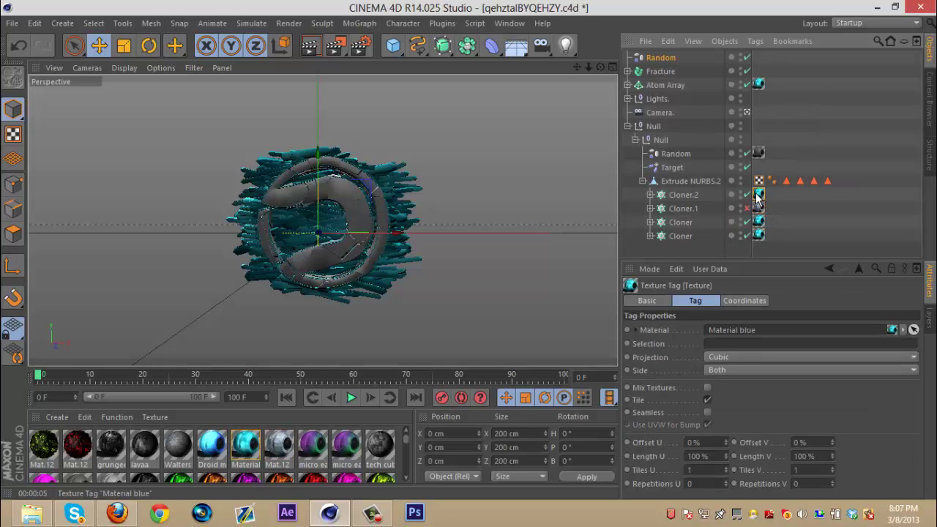
{"action": "key", "text": "Delete"}
{"action": "left_click", "coordinate": [760, 223]}
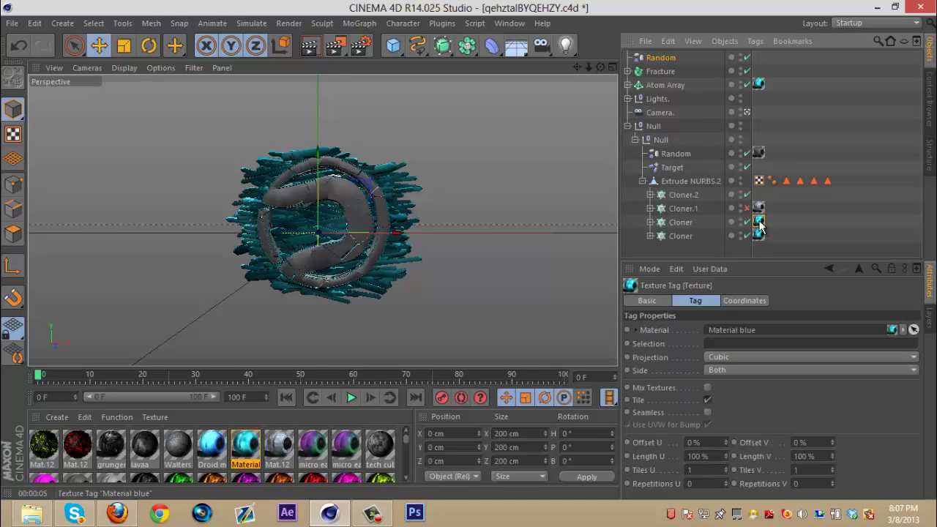
{"action": "key", "text": "Delete"}
{"action": "left_click", "coordinate": [759, 234]}
{"action": "key", "text": "Delete"}
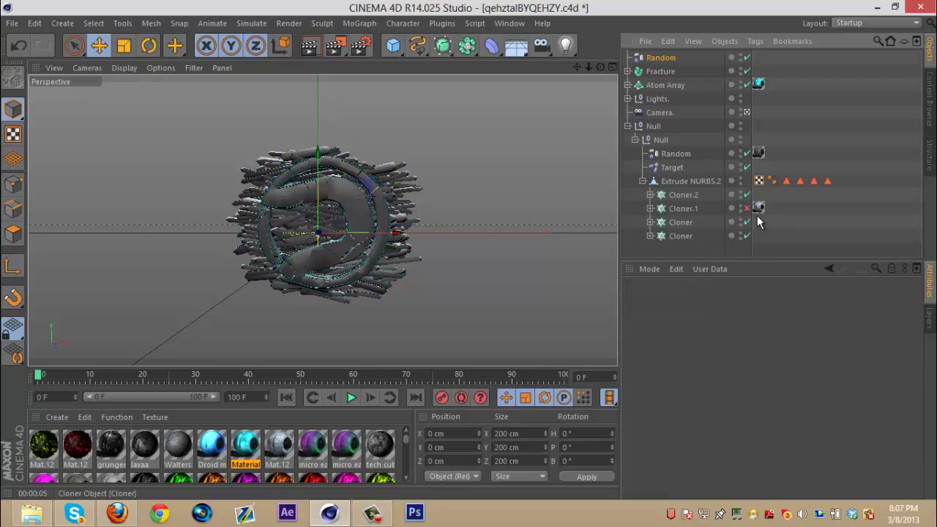
- Copy the Mat.12 texture tag from Cloner.1 onto Cloner.2 and both Cloner objects
{"action": "left_click", "coordinate": [758, 209]}
{"action": "mouse_move", "coordinate": [758, 212]}
{"action": "left_mouse_down"}
{"action": "mouse_move", "coordinate": [758, 227]}
{"action": "mouse_move", "coordinate": [758, 195]}
{"action": "left_mouse_up"}
{"action": "double_click", "coordinate": [759, 208]}
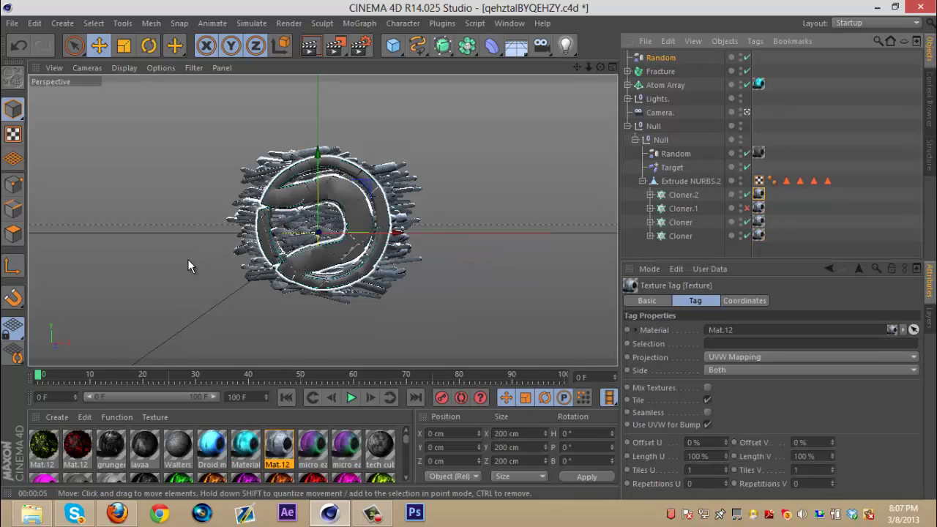